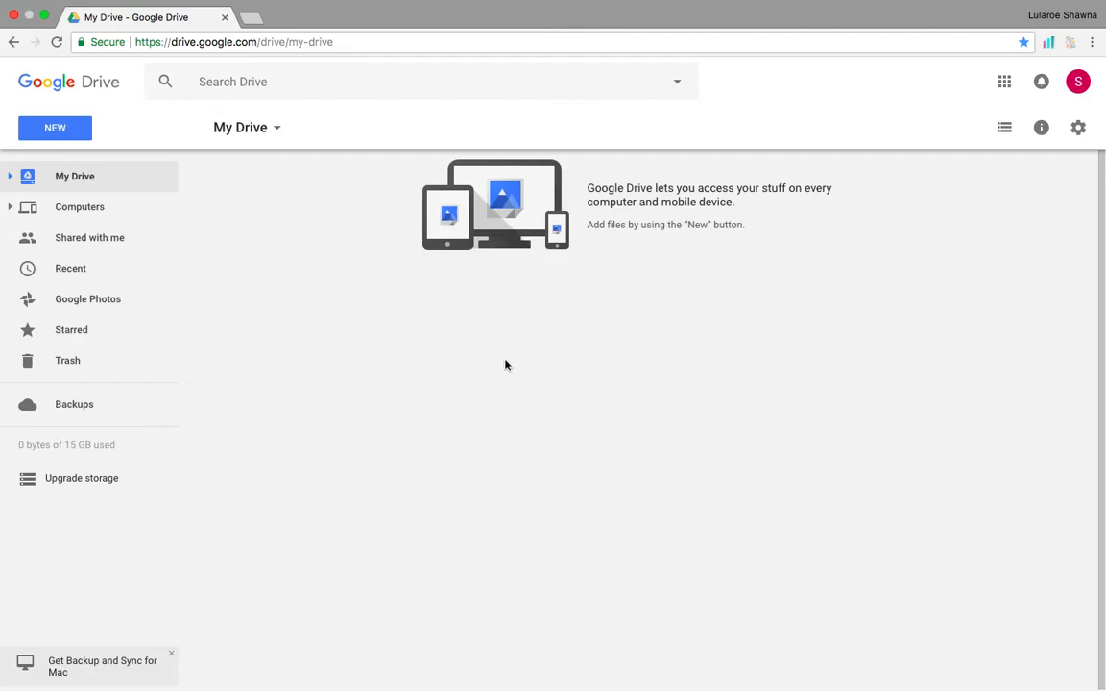
Open a new browser tab and close the My Drive tab.
{"action": "left_click", "coordinate": [252, 20]}
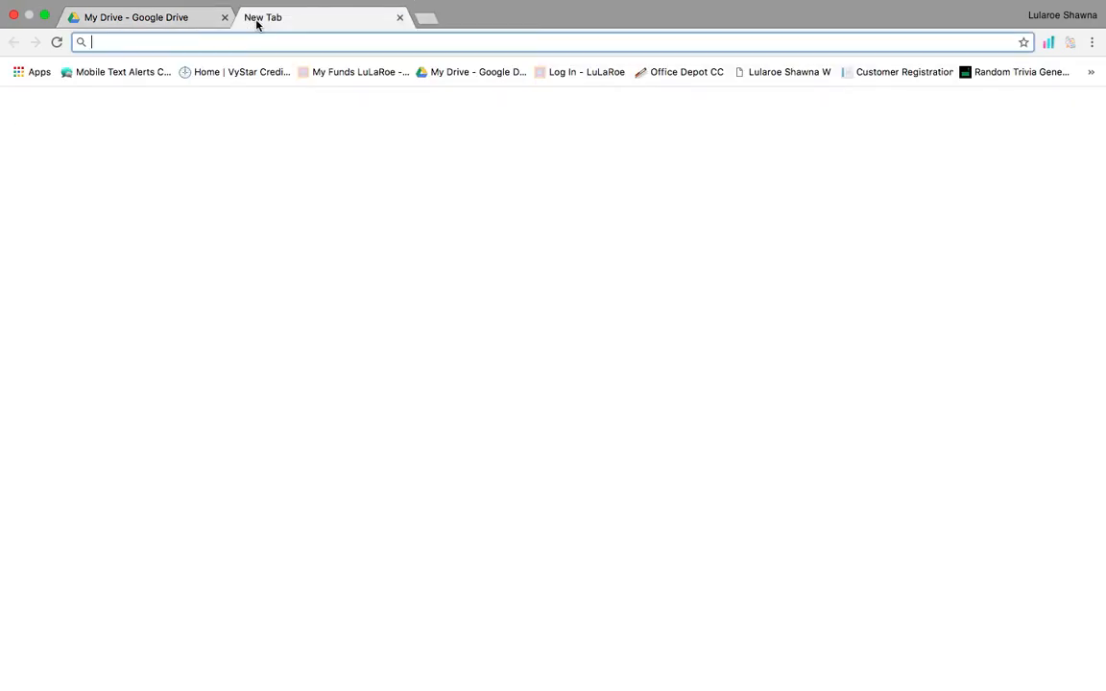
{"action": "left_click", "coordinate": [225, 18]}
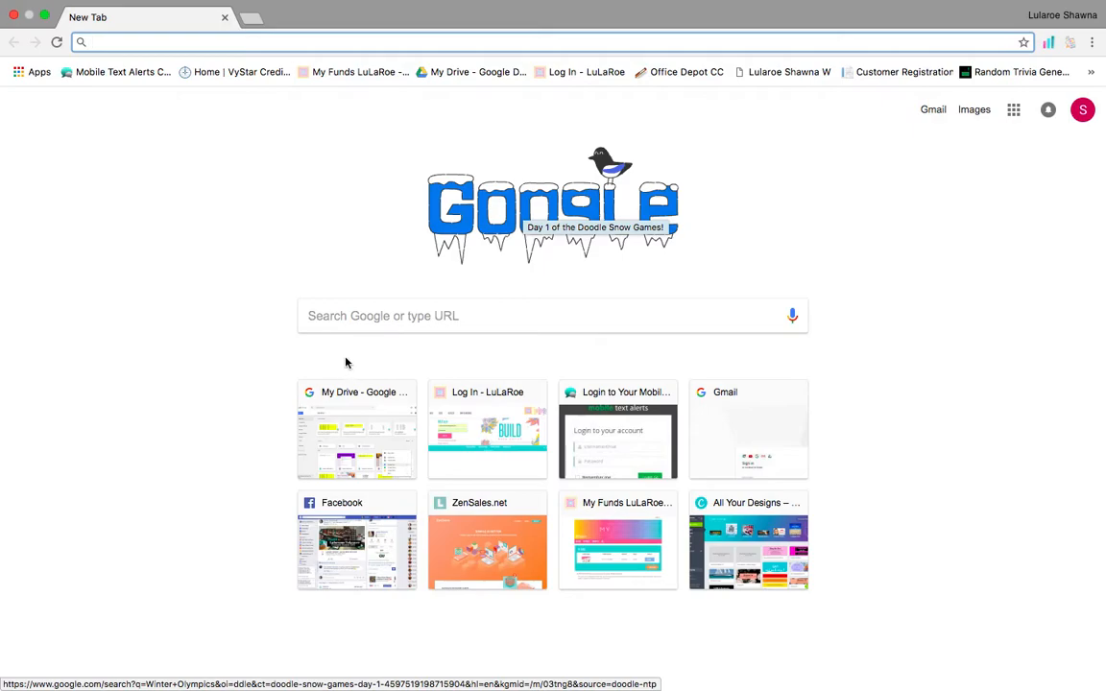
Search Google for 'google drive' and go from the official result into My Drive.
{"action": "left_click", "coordinate": [405, 318]}
{"action": "type", "text": "google"}
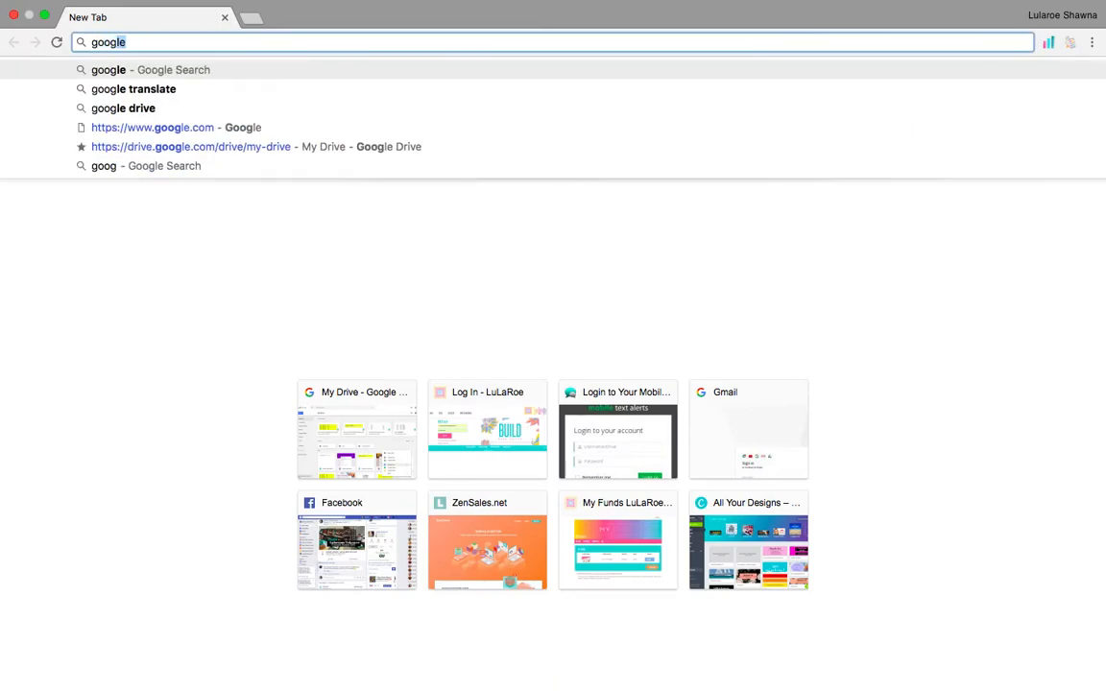
{"action": "type", "text": " drive"}
{"action": "key", "text": "Return"}
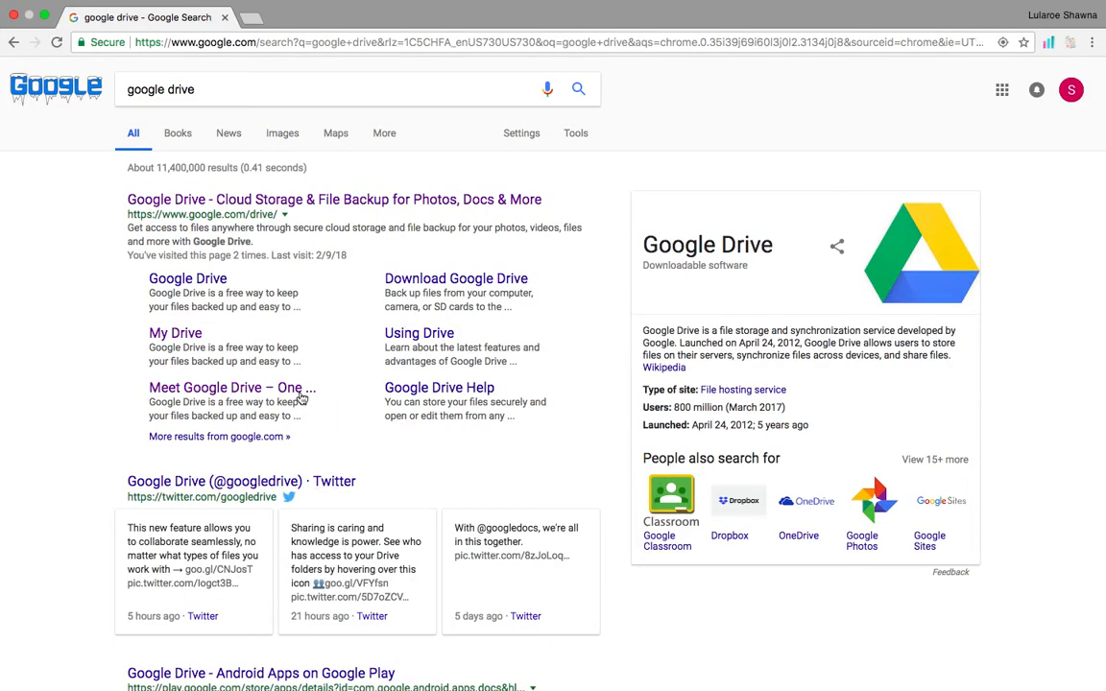
{"action": "left_click", "coordinate": [376, 202]}
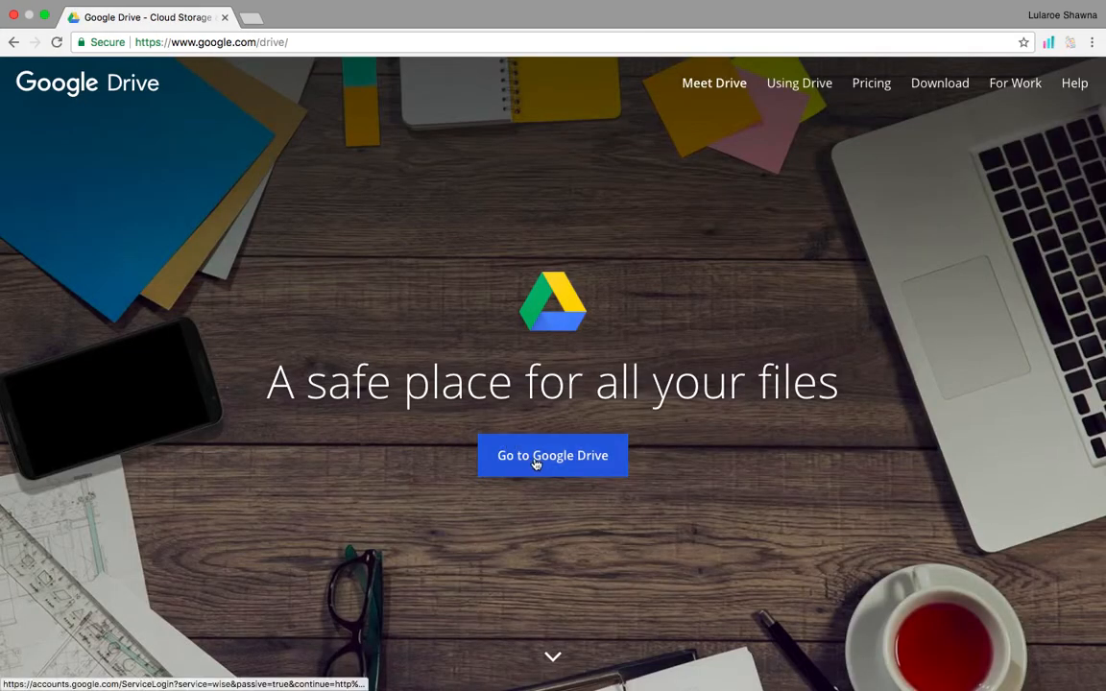
{"action": "left_click", "coordinate": [542, 466]}
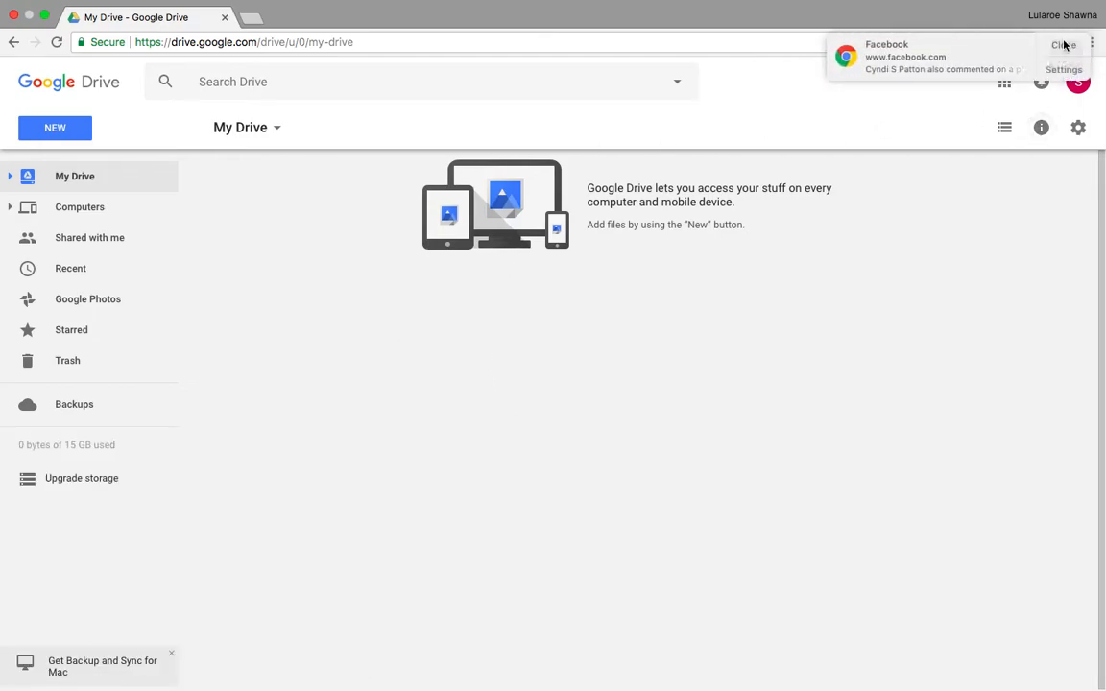
Dismiss the Facebook notification and close the extra new tab to return to My Drive.
{"action": "left_click", "coordinate": [1060, 44]}
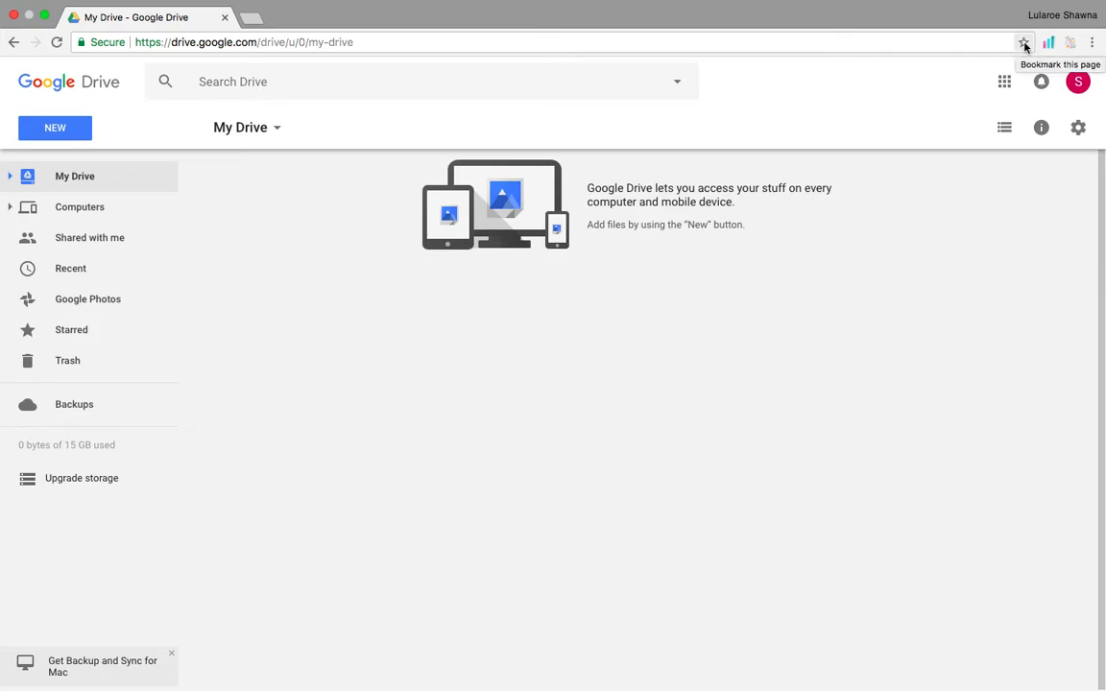
{"action": "left_click", "coordinate": [252, 19]}
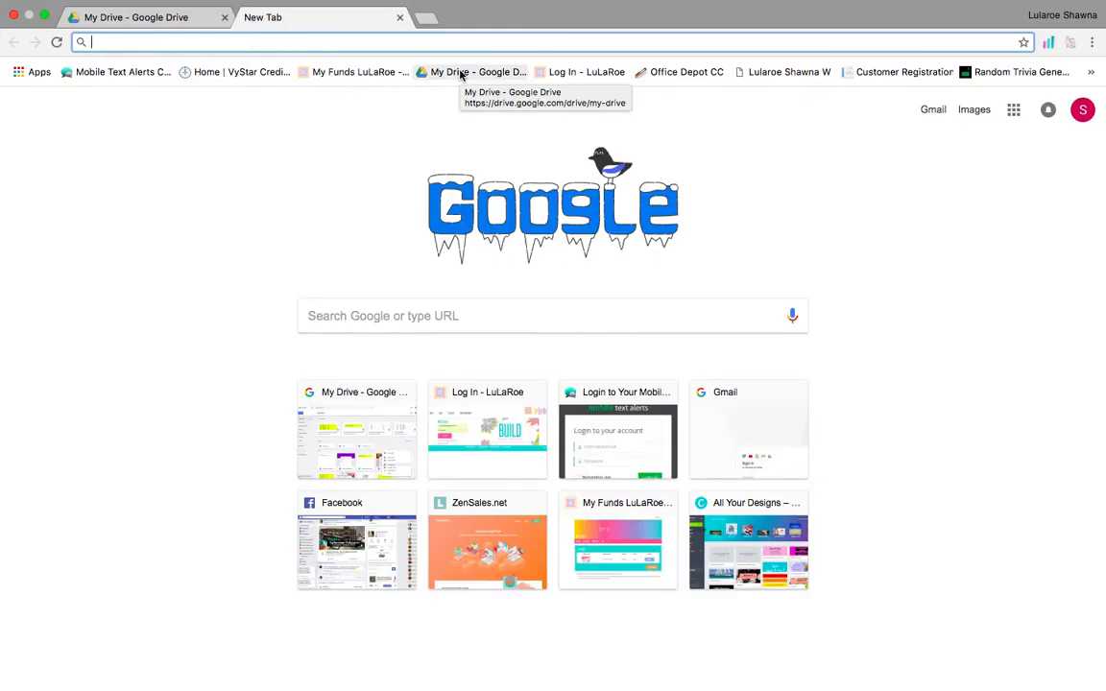
{"action": "left_click", "coordinate": [400, 19]}
Create a new blank Google Form from My Drive's More menu.
{"action": "right_click", "coordinate": [466, 370]}
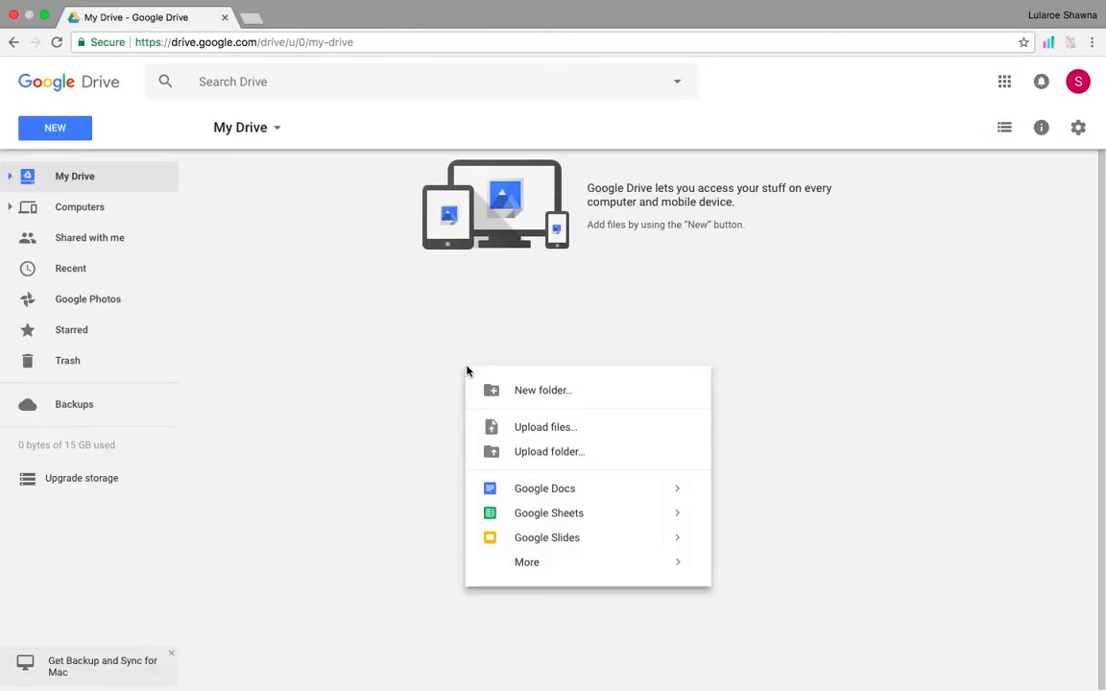
{"action": "mouse_move", "coordinate": [538, 567]}
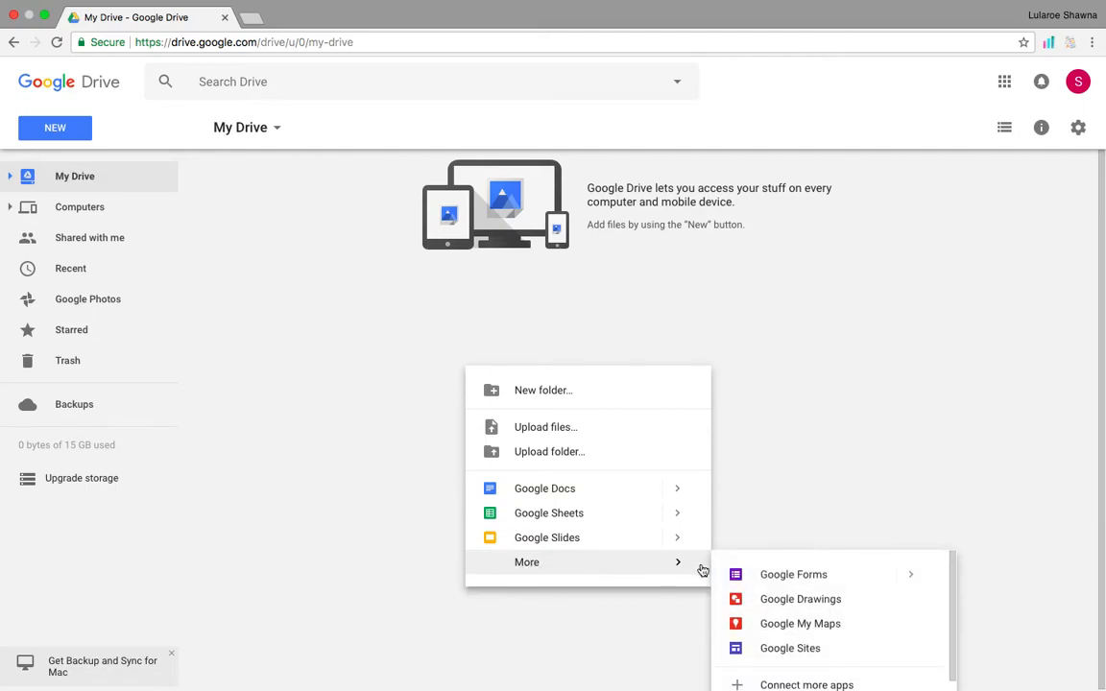
{"action": "left_click", "coordinate": [805, 578]}
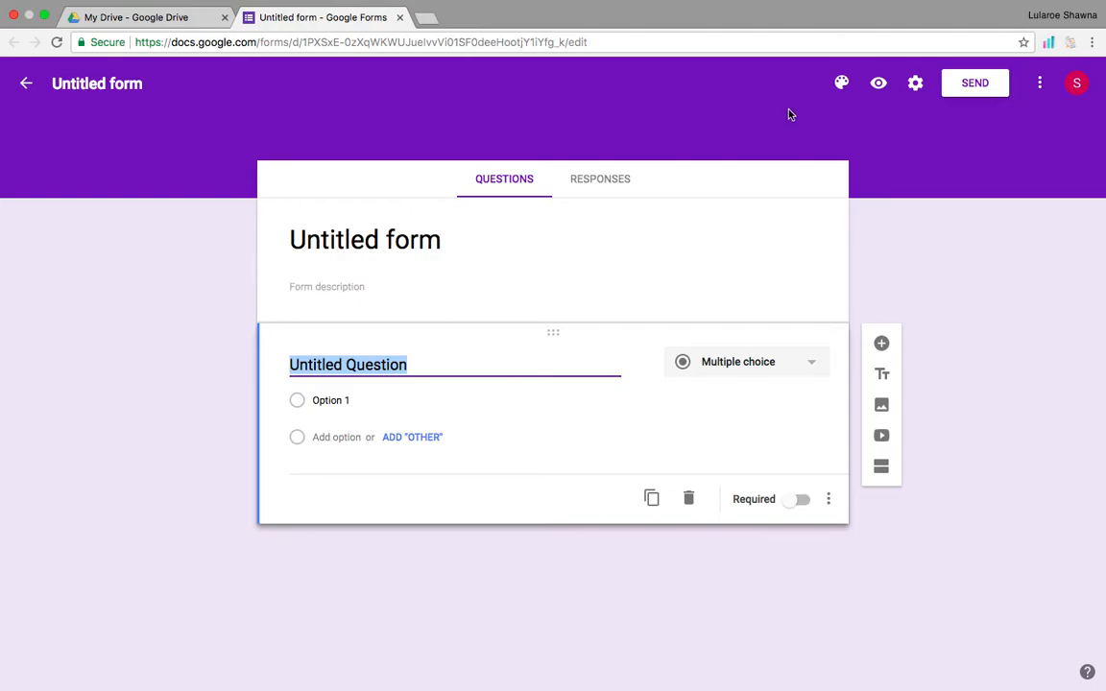
Set the theme colour to red, then apply the colourful yarn photo as the header image.
{"action": "left_click", "coordinate": [841, 83]}
{"action": "left_click", "coordinate": [852, 141]}
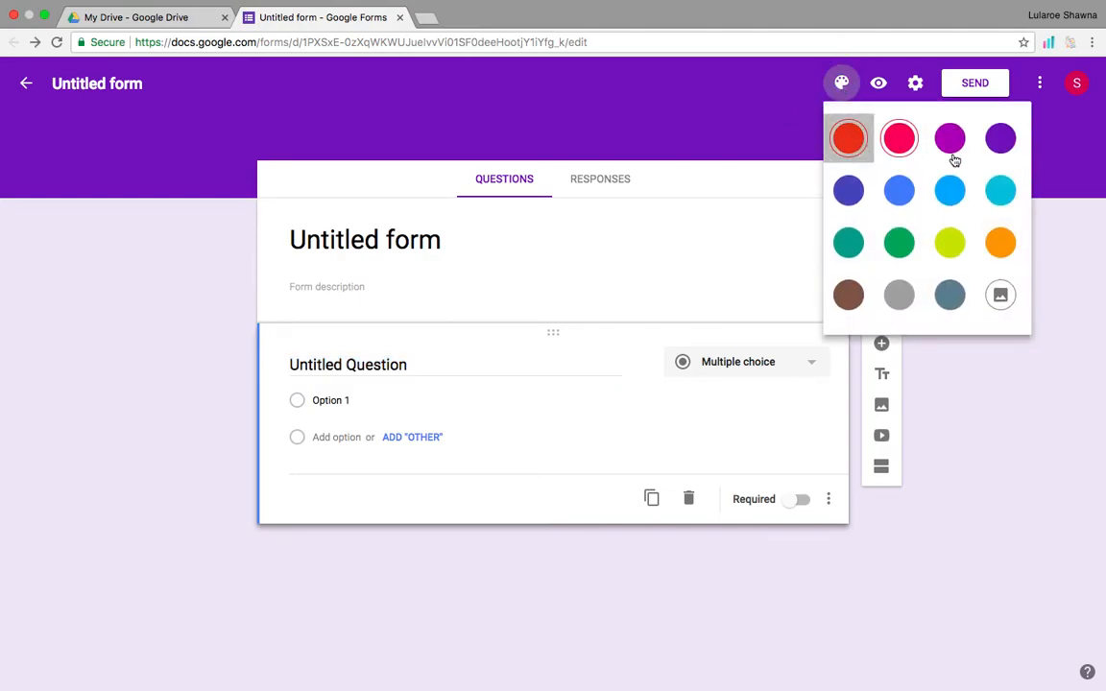
{"action": "left_click", "coordinate": [841, 83]}
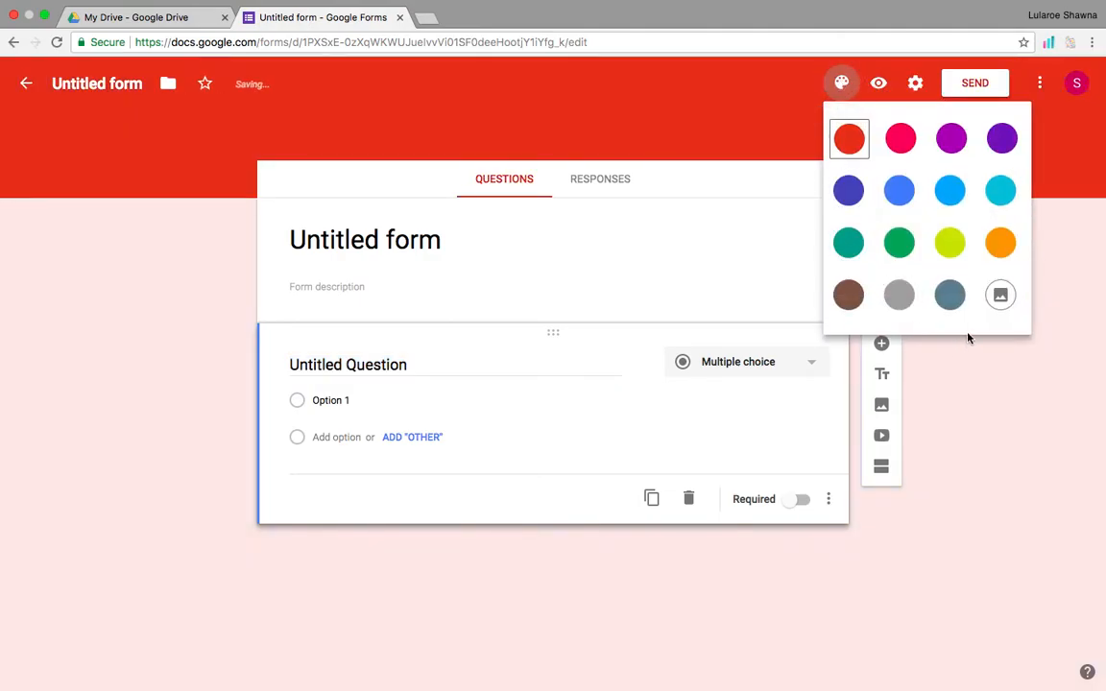
{"action": "left_click", "coordinate": [1000, 295]}
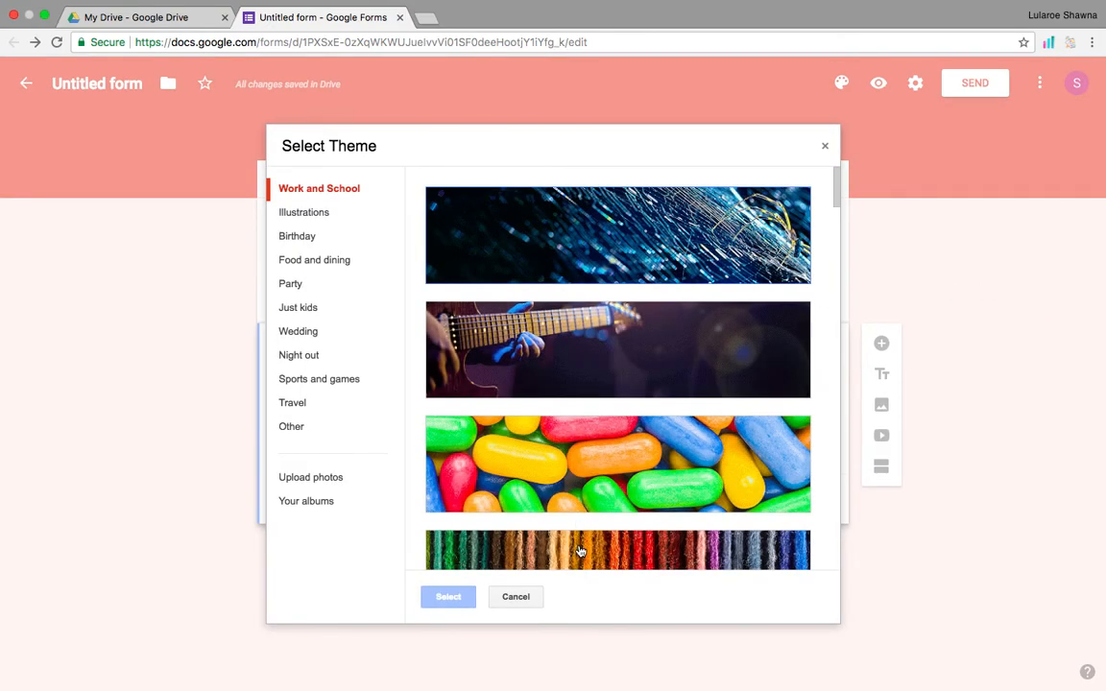
{"action": "left_click", "coordinate": [585, 551]}
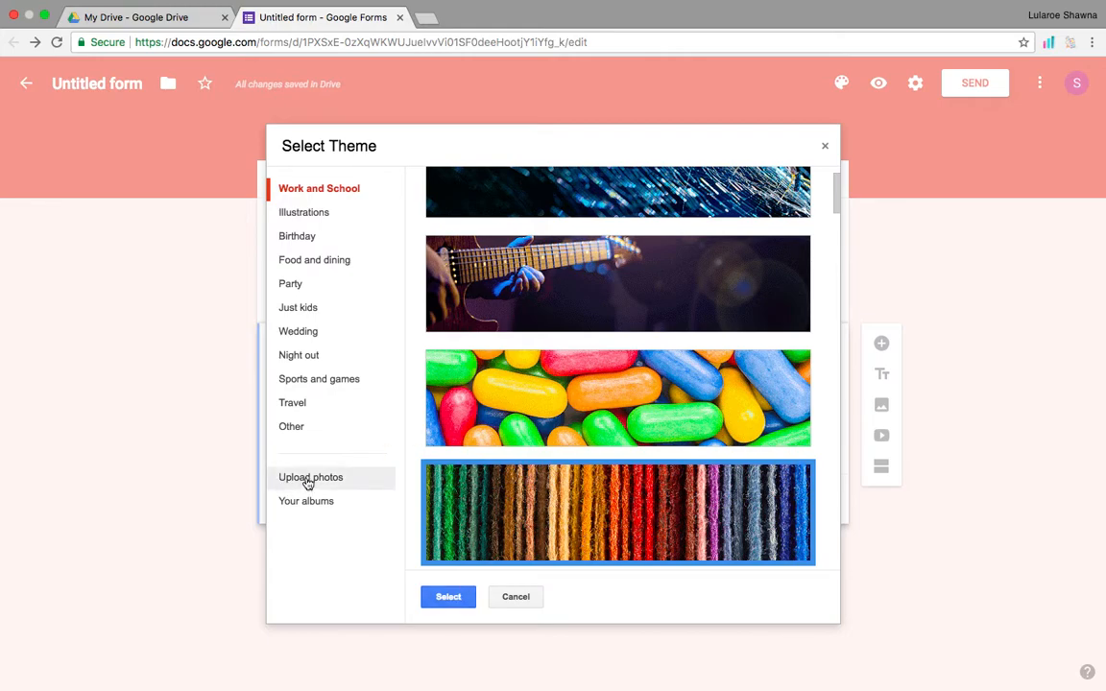
{"action": "left_click", "coordinate": [444, 596]}
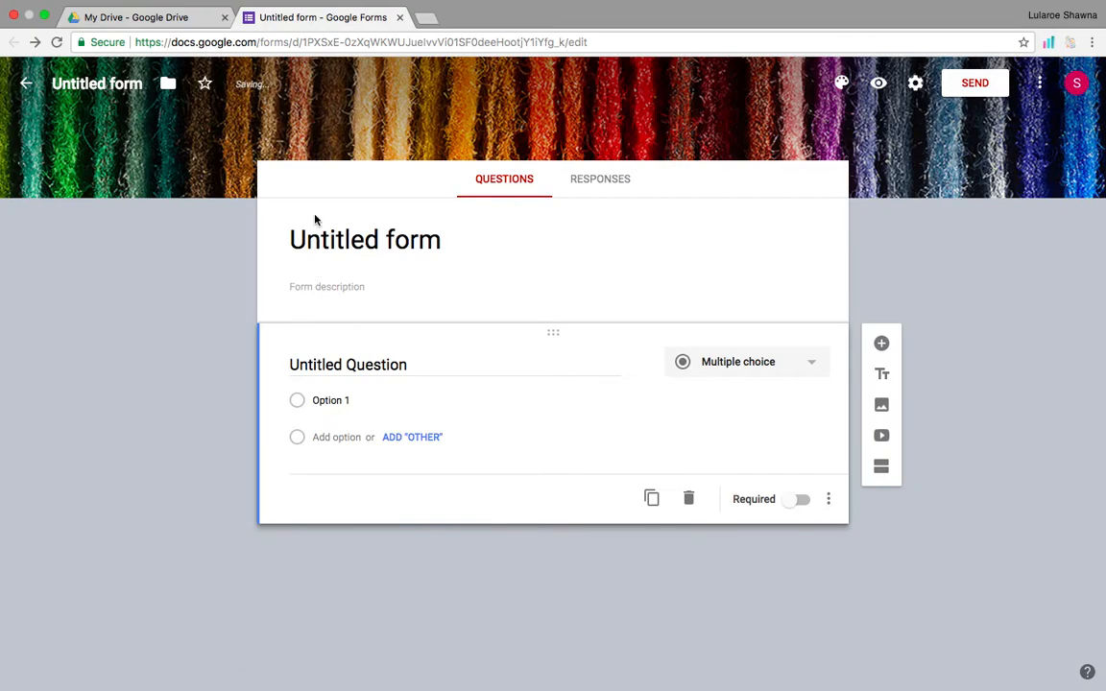
Title the form 'Color Street Samples' with the description 'Please fill this out.'.
{"action": "left_click", "coordinate": [108, 84]}
{"action": "type", "text": "Co"}
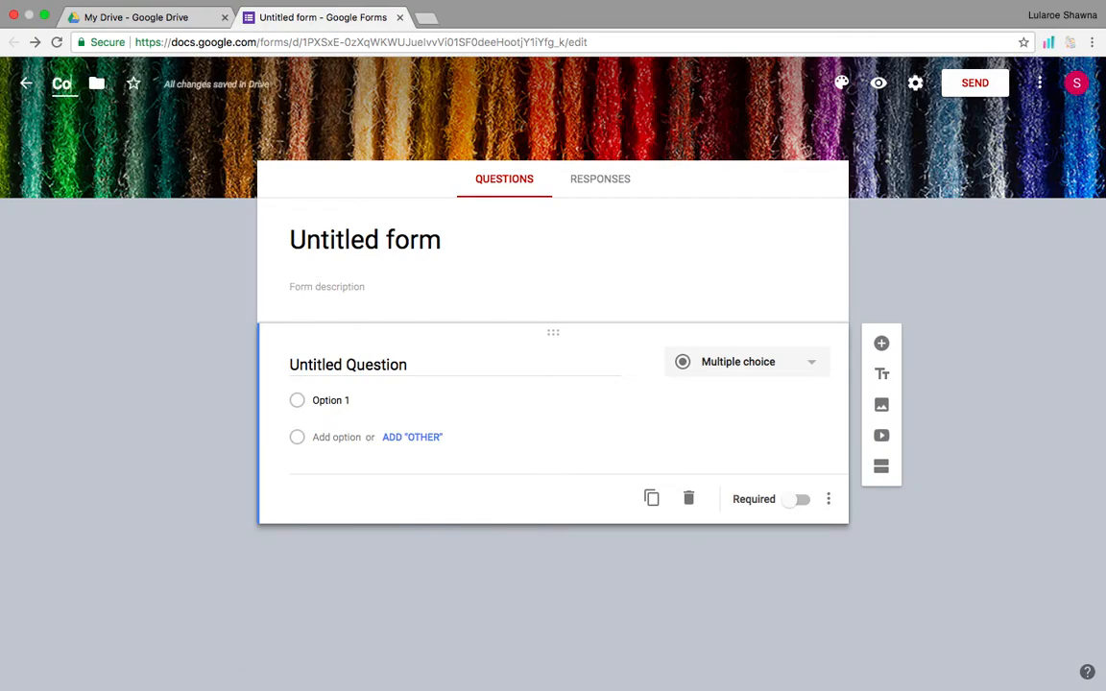
{"action": "type", "text": "lor Street Samples"}
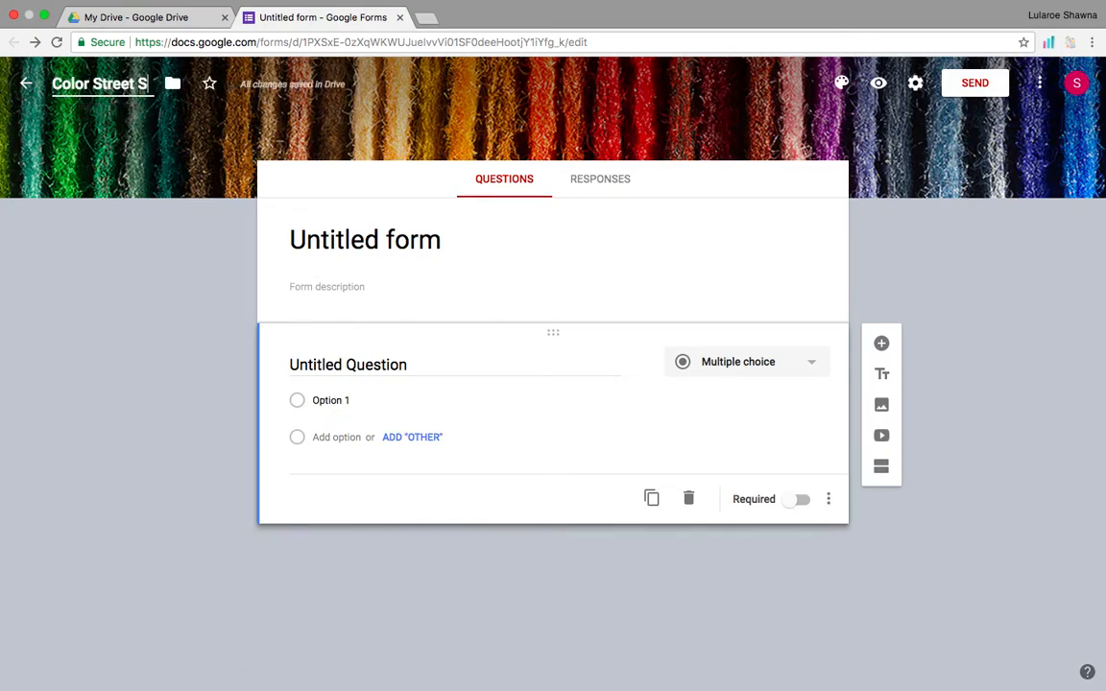
{"action": "left_click", "coordinate": [340, 231]}
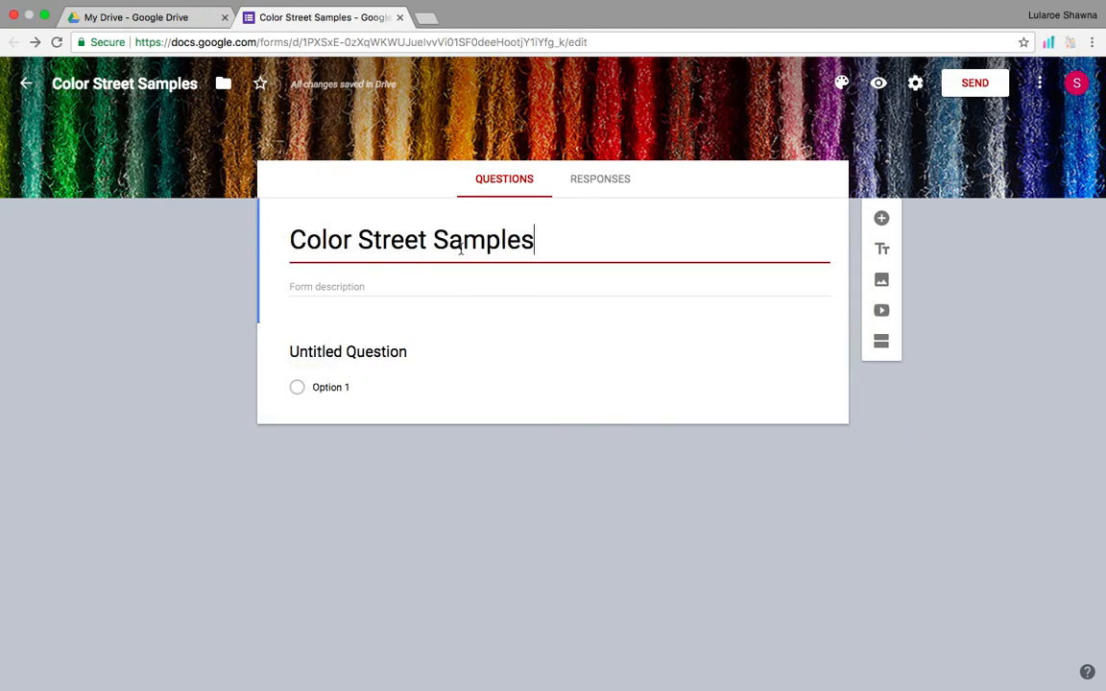
{"action": "left_click", "coordinate": [362, 287]}
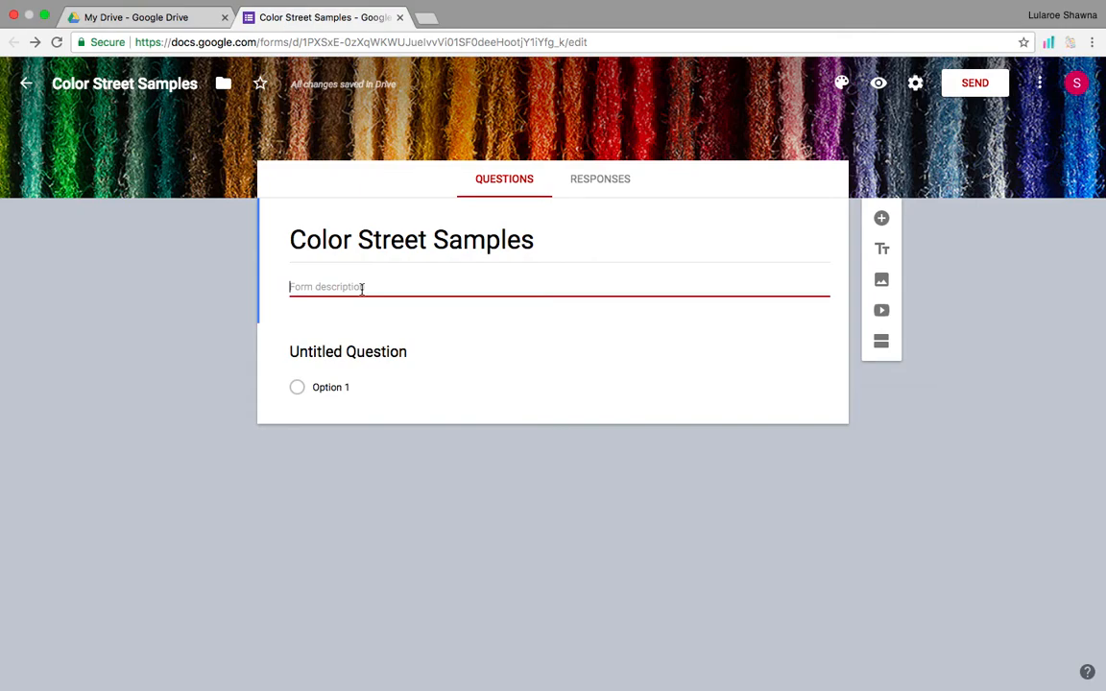
{"action": "type", "text": "Please fill this out."}
{"action": "left_click", "coordinate": [335, 354]}
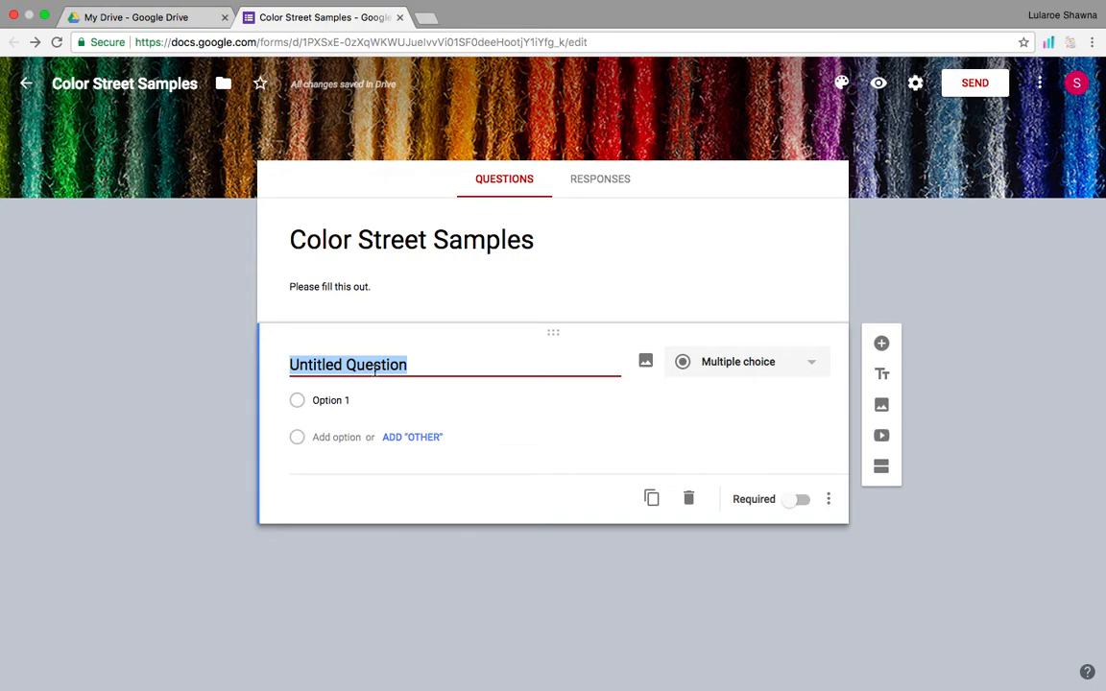
Title the first question 'First & Last Name', make it Short answer and required.
{"action": "type", "text": "First "}
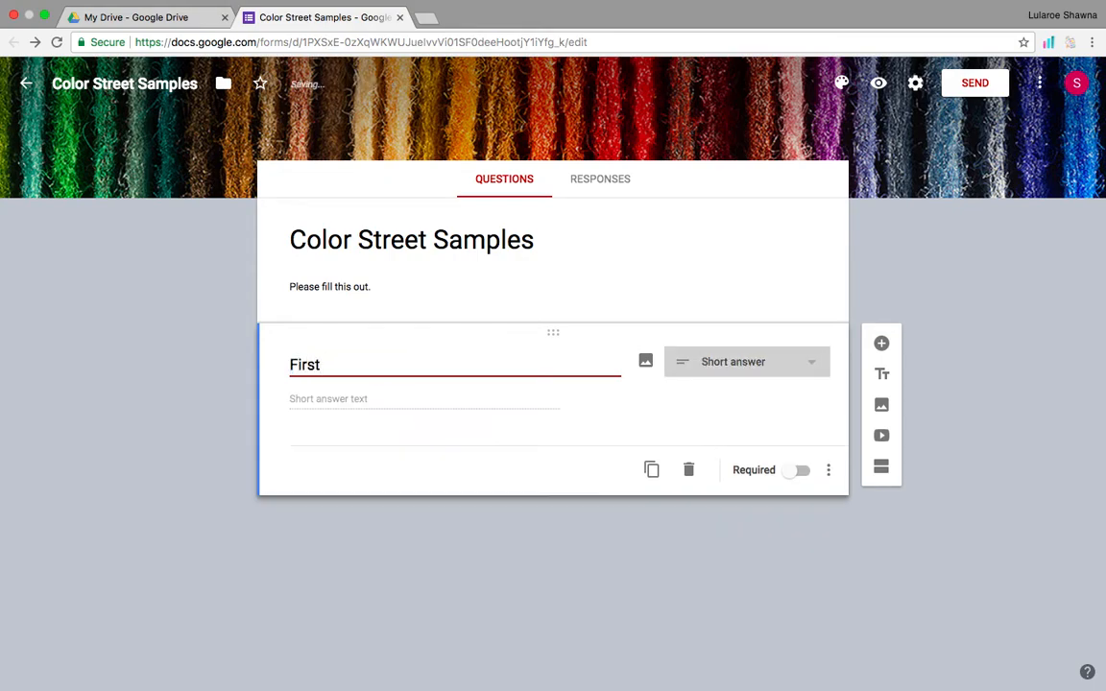
{"action": "type", "text": "& Last Name"}
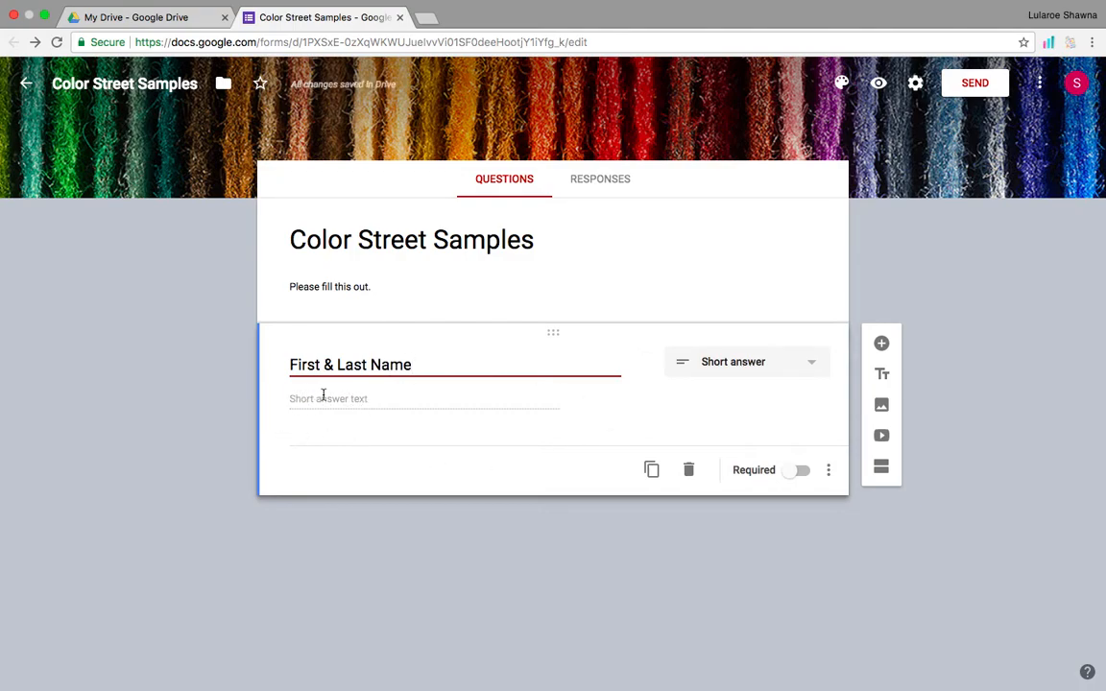
{"action": "left_click", "coordinate": [810, 365]}
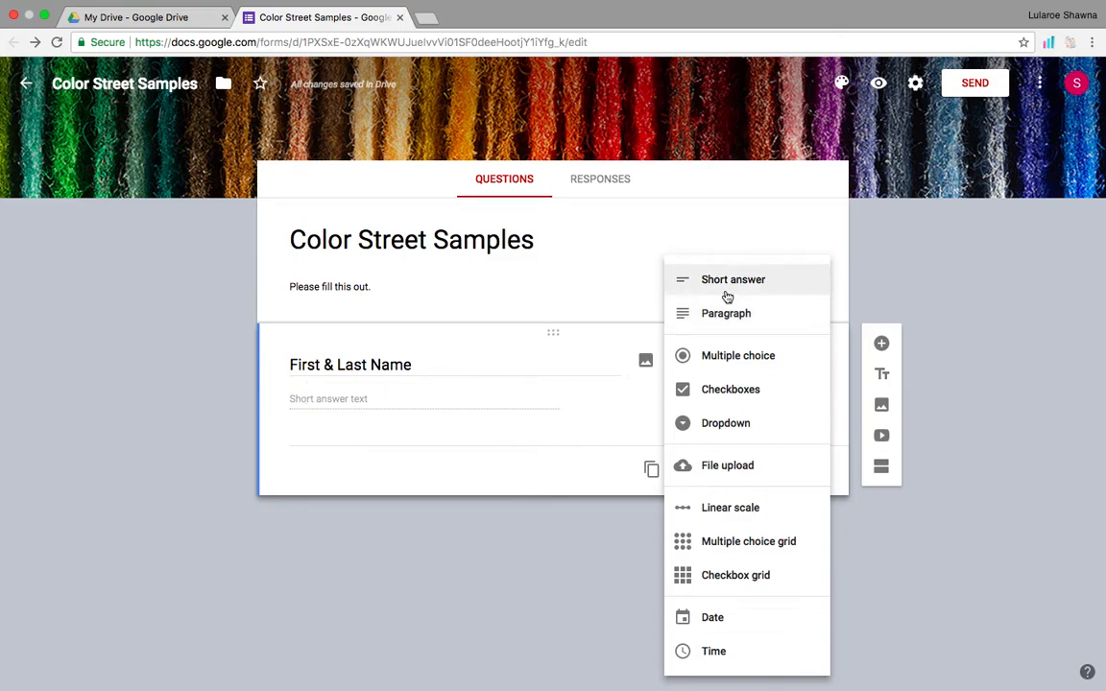
{"action": "left_click", "coordinate": [693, 286]}
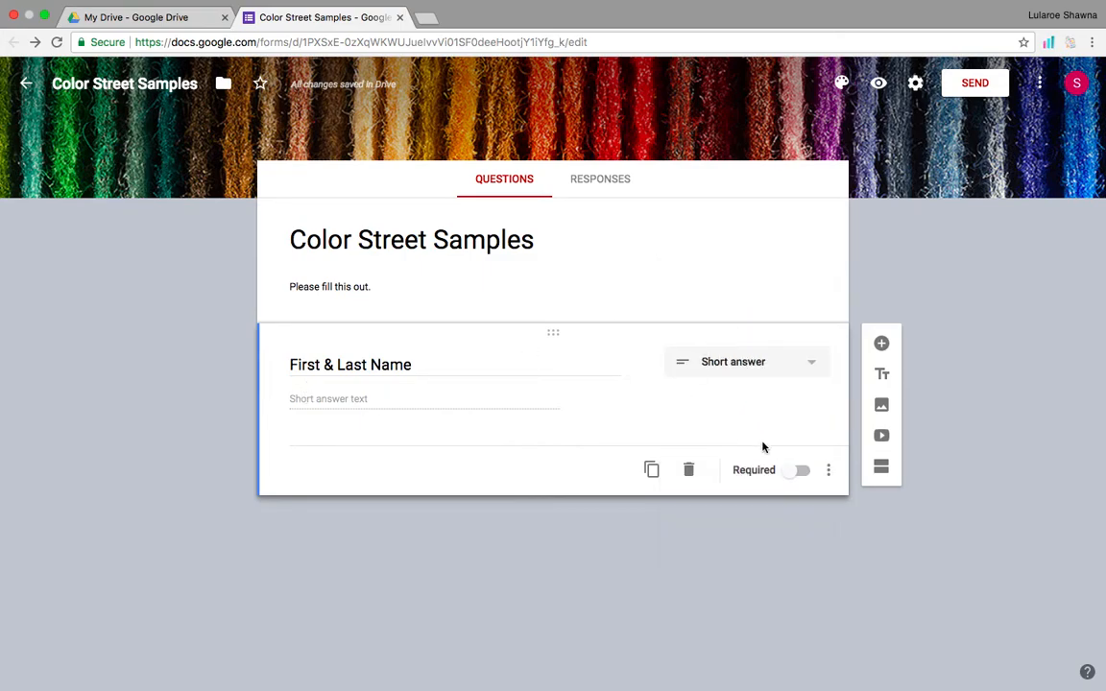
{"action": "left_click", "coordinate": [801, 474]}
Add a required question titled 'First & Last Name as it appears on FB'.
{"action": "left_click", "coordinate": [882, 345]}
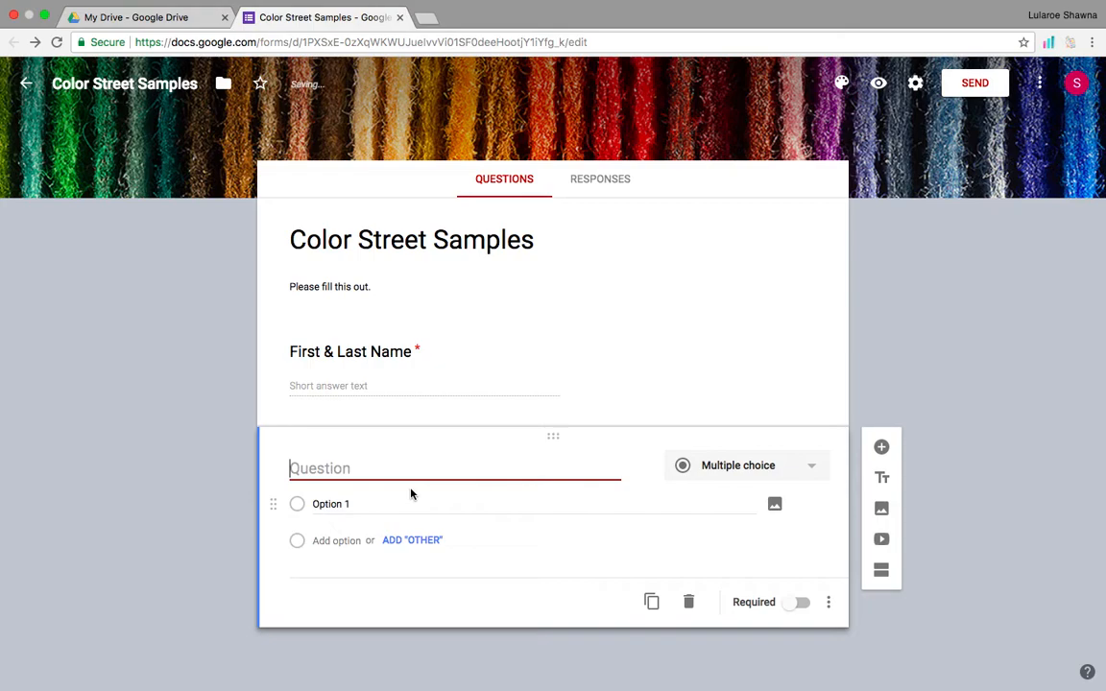
{"action": "type", "text": "First & Last Name s as it appears on FB"}
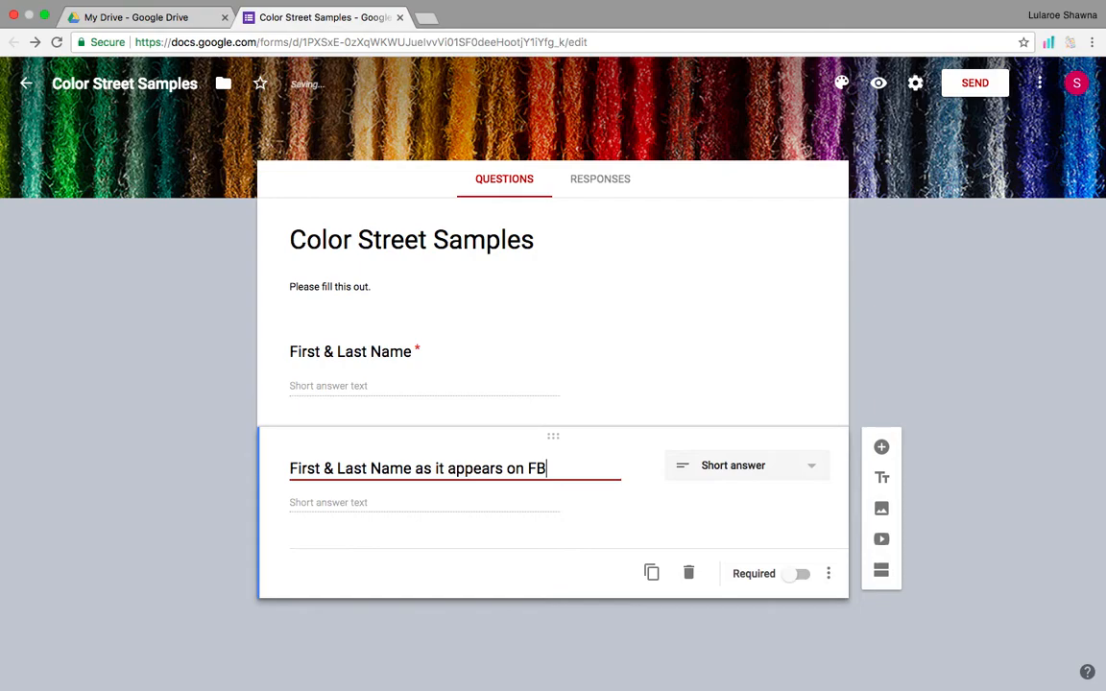
{"action": "left_click", "coordinate": [802, 580]}
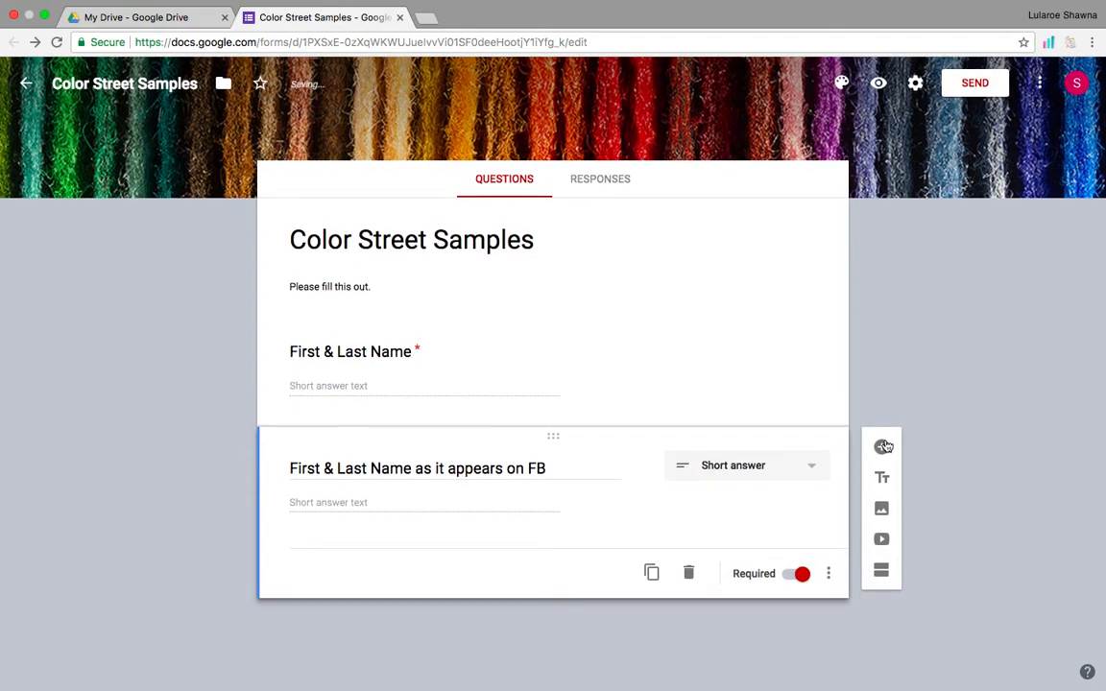
Add a required 'Email Address' question.
{"action": "left_click", "coordinate": [881, 447]}
{"action": "type", "text": "Email Ad"}
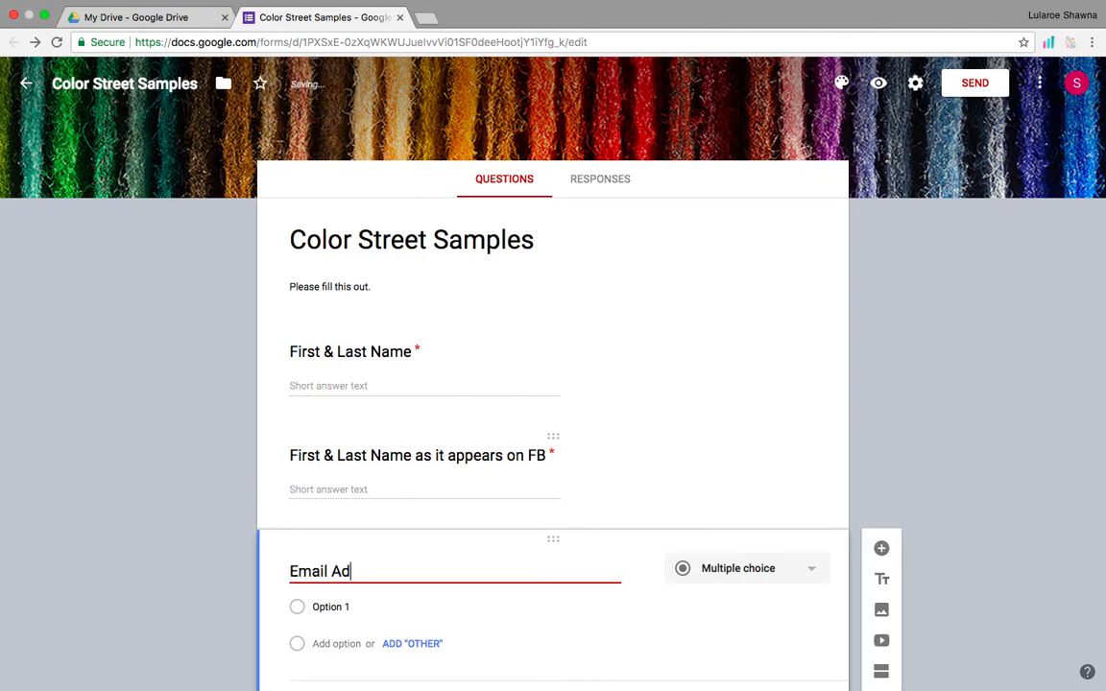
{"action": "type", "text": "dress"}
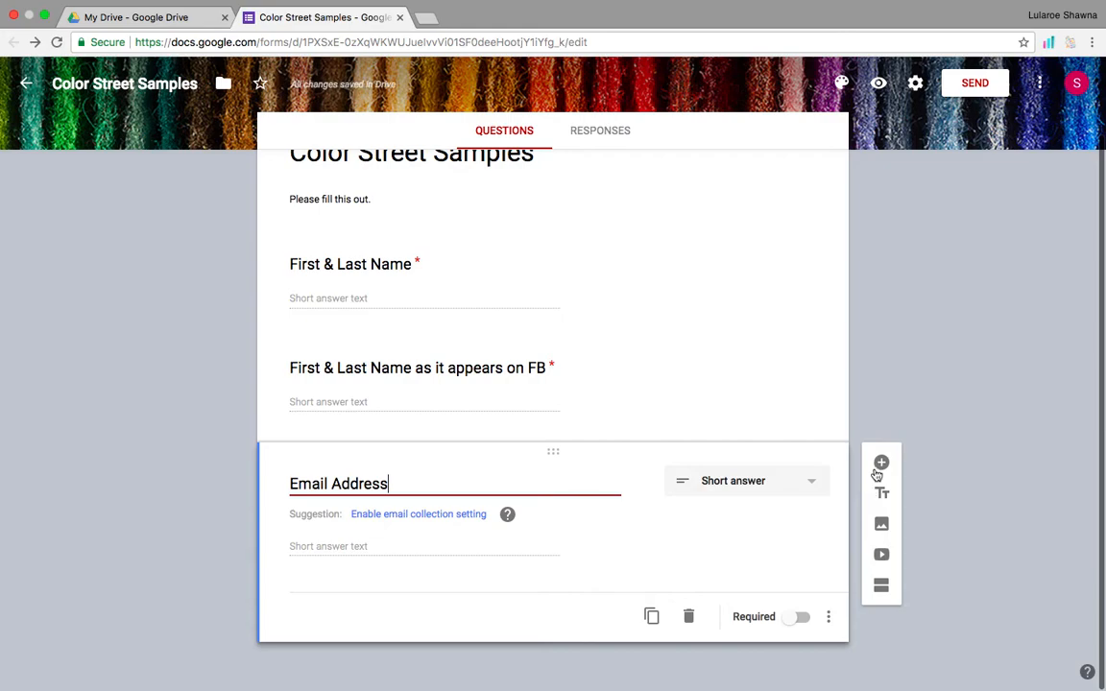
{"action": "left_click", "coordinate": [881, 464]}
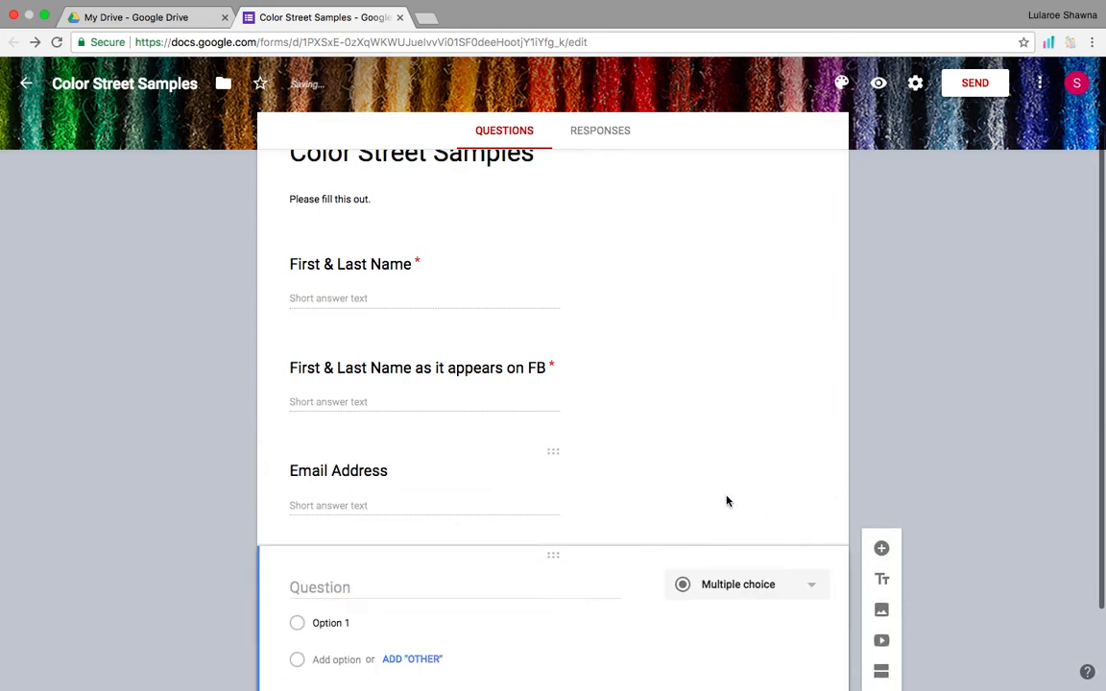
{"action": "left_click", "coordinate": [765, 603]}
{"action": "left_click", "coordinate": [799, 618]}
Add 'Street Address' and required 'City, State, Zip' questions, then delete an extra blank question.
{"action": "scroll", "coordinate": [792, 619], "scroll_direction": "down", "scroll_amount": 2}
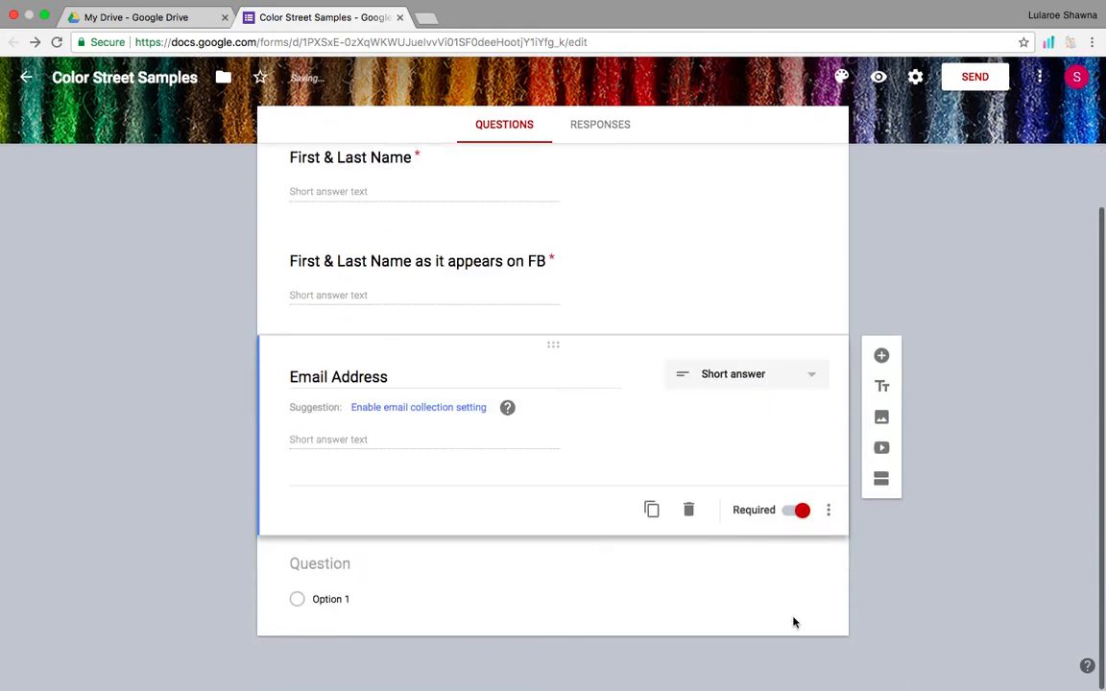
{"action": "left_click", "coordinate": [338, 566]}
{"action": "type", "text": "S"}
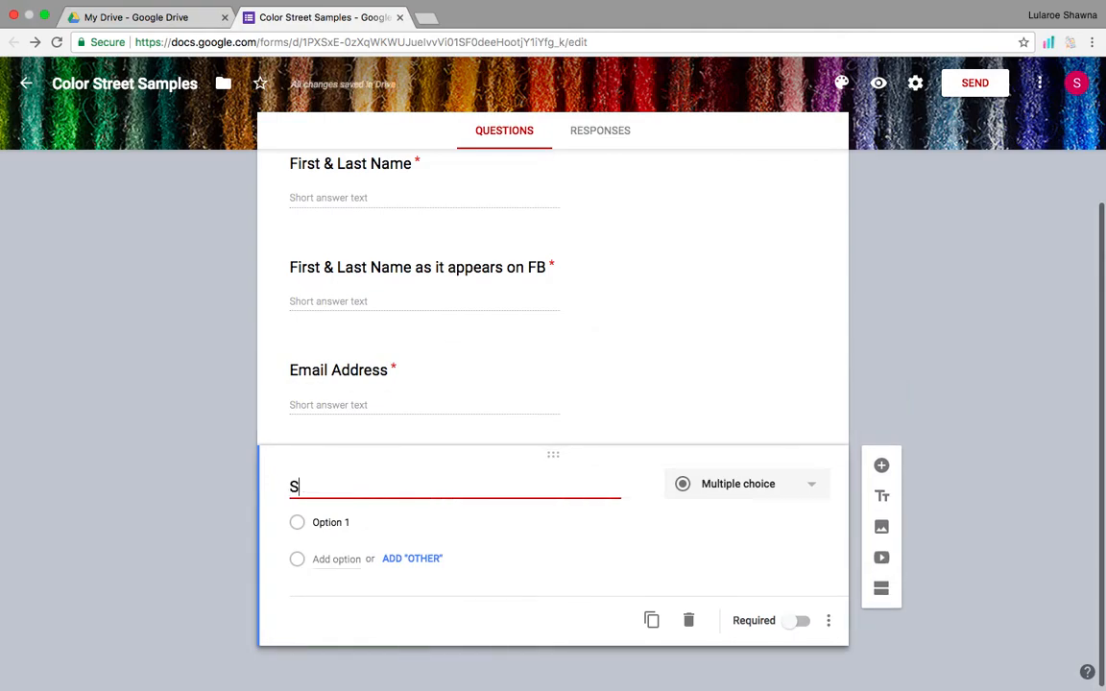
{"action": "type", "text": "treet Address"}
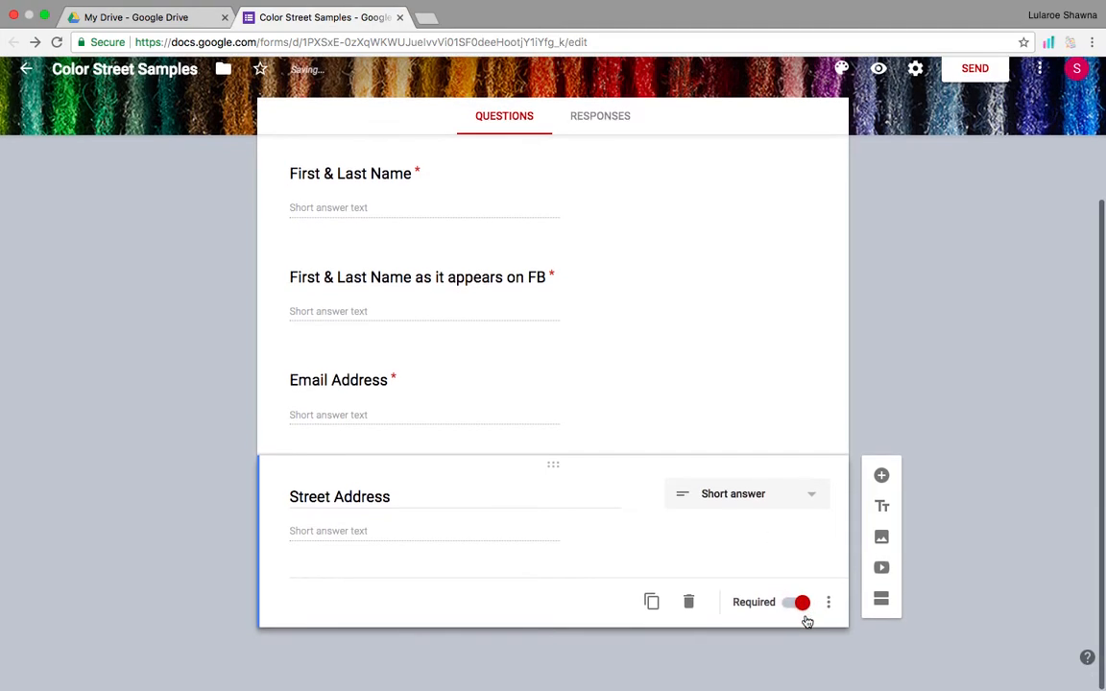
{"action": "left_click", "coordinate": [882, 490]}
{"action": "type", "text": "City, State, Zip"}
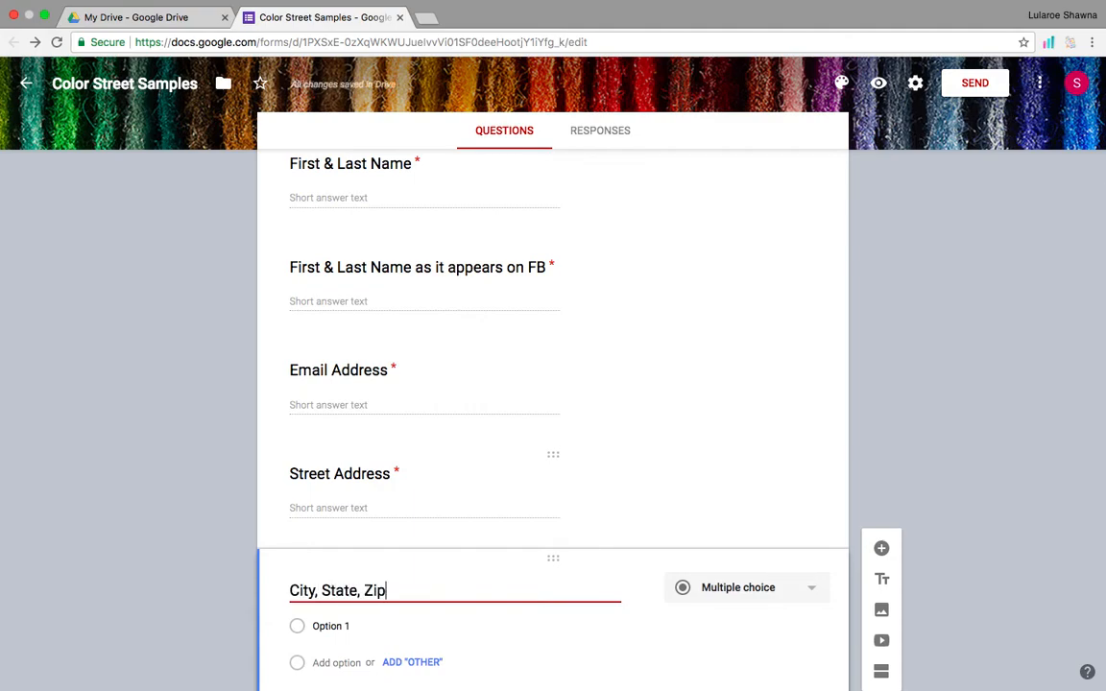
{"action": "left_click", "coordinate": [796, 622]}
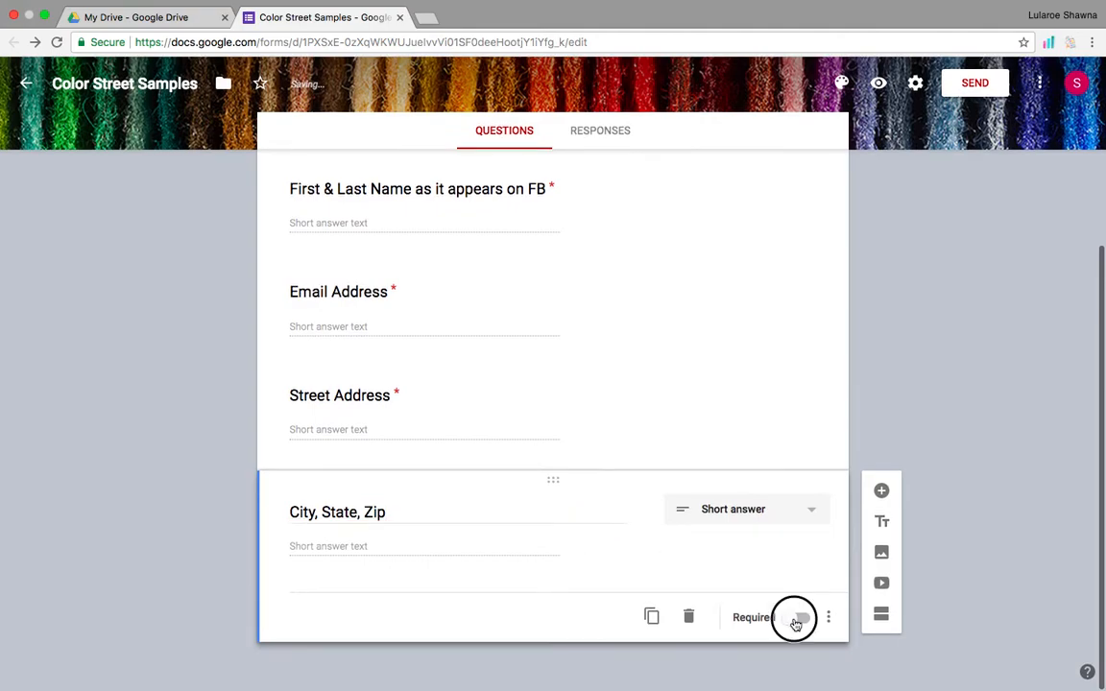
{"action": "left_click", "coordinate": [880, 496]}
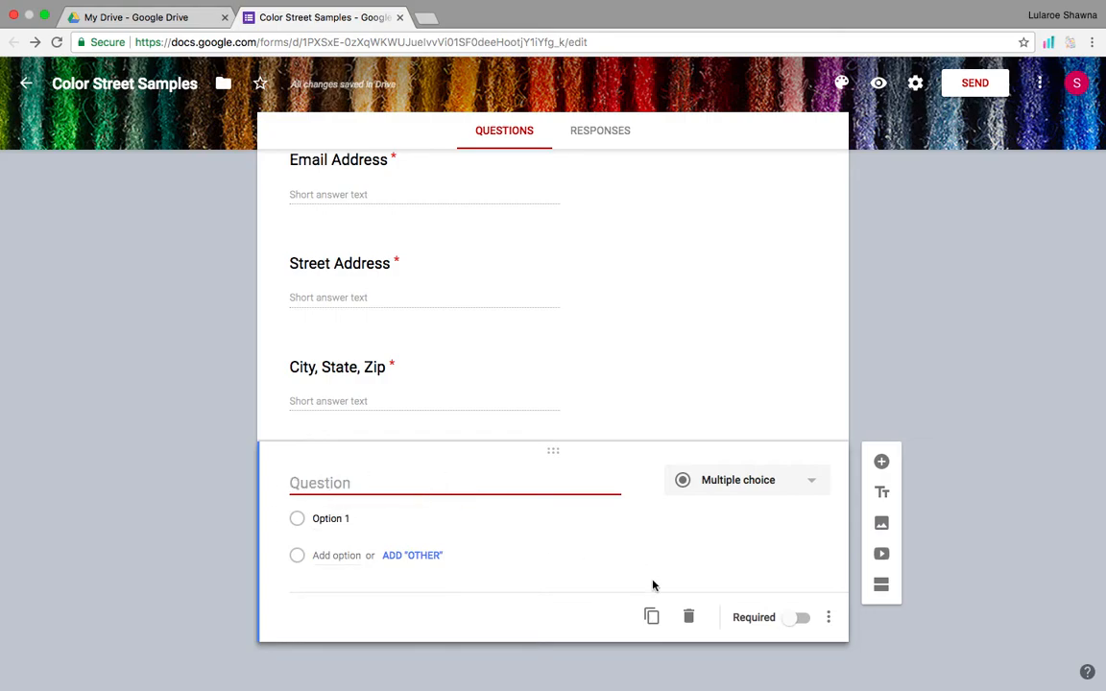
{"action": "left_click", "coordinate": [691, 619]}
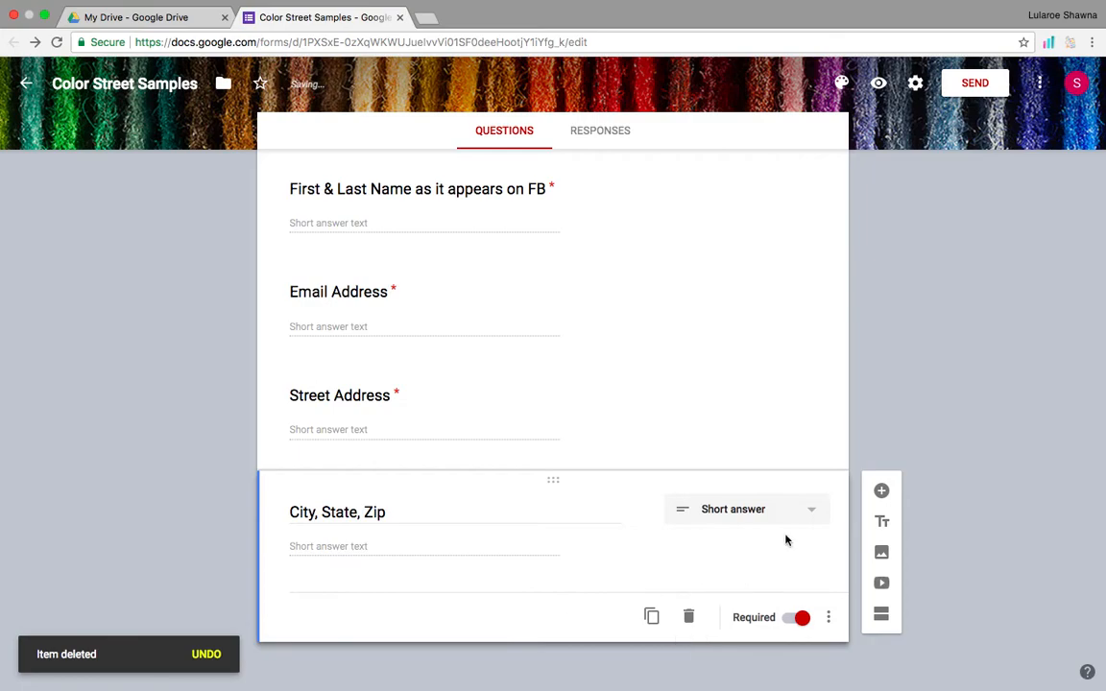
Add a closing title block reading 'Thank you so much for your request!'.
{"action": "left_click", "coordinate": [882, 524]}
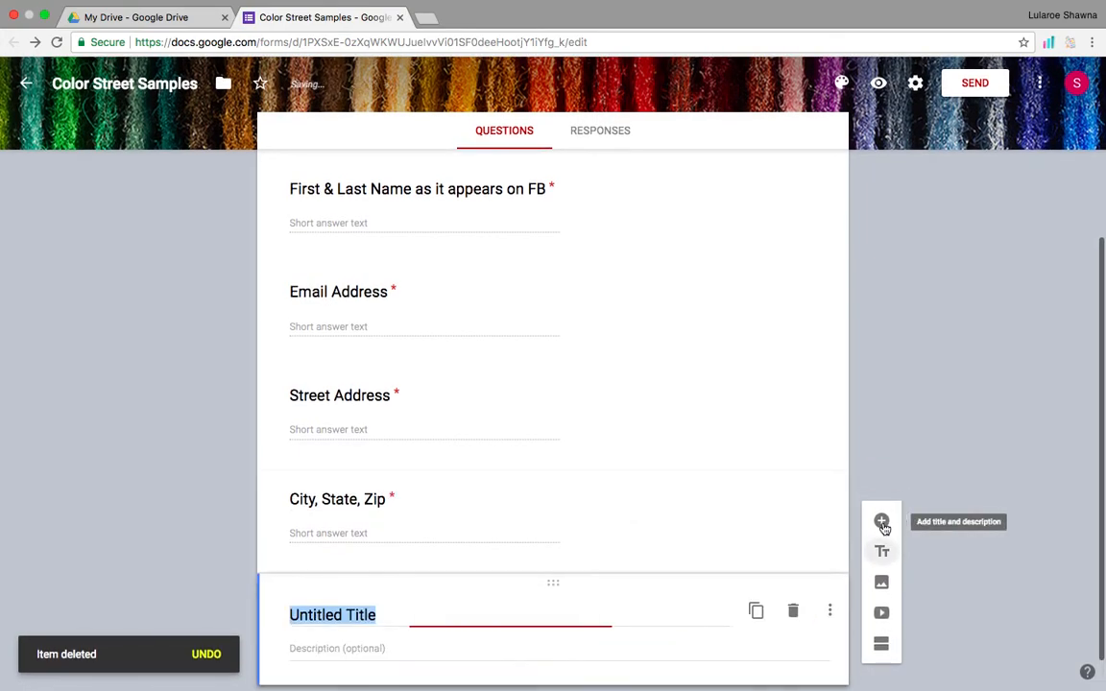
{"action": "type", "text": "Thank"}
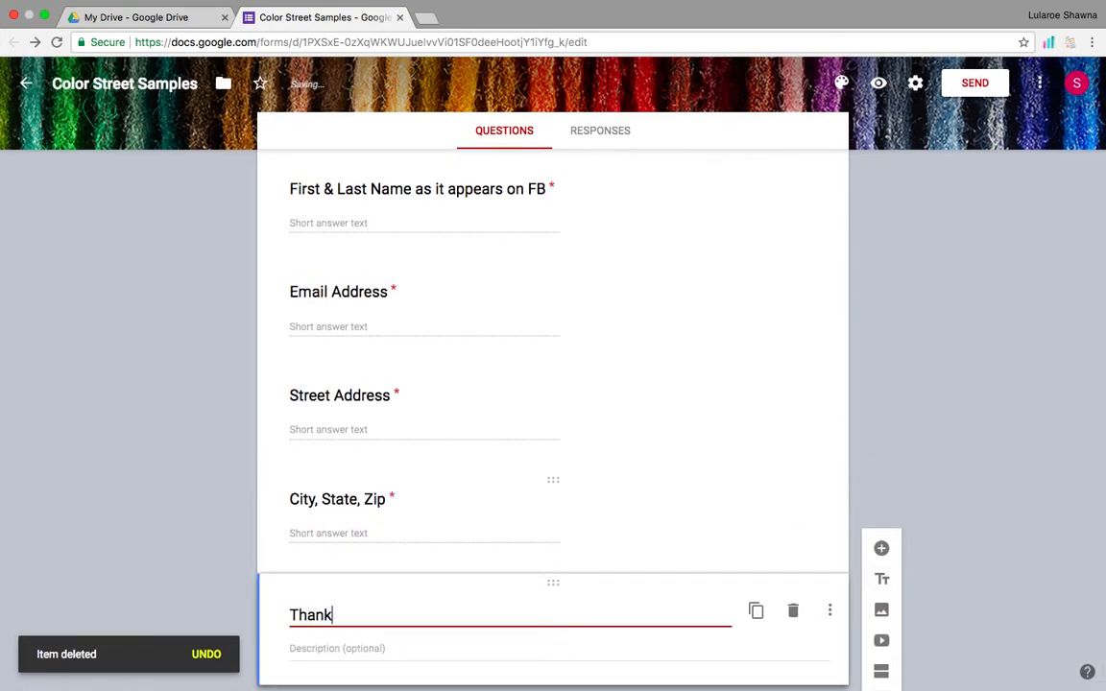
{"action": "type", "text": " you so much for "}
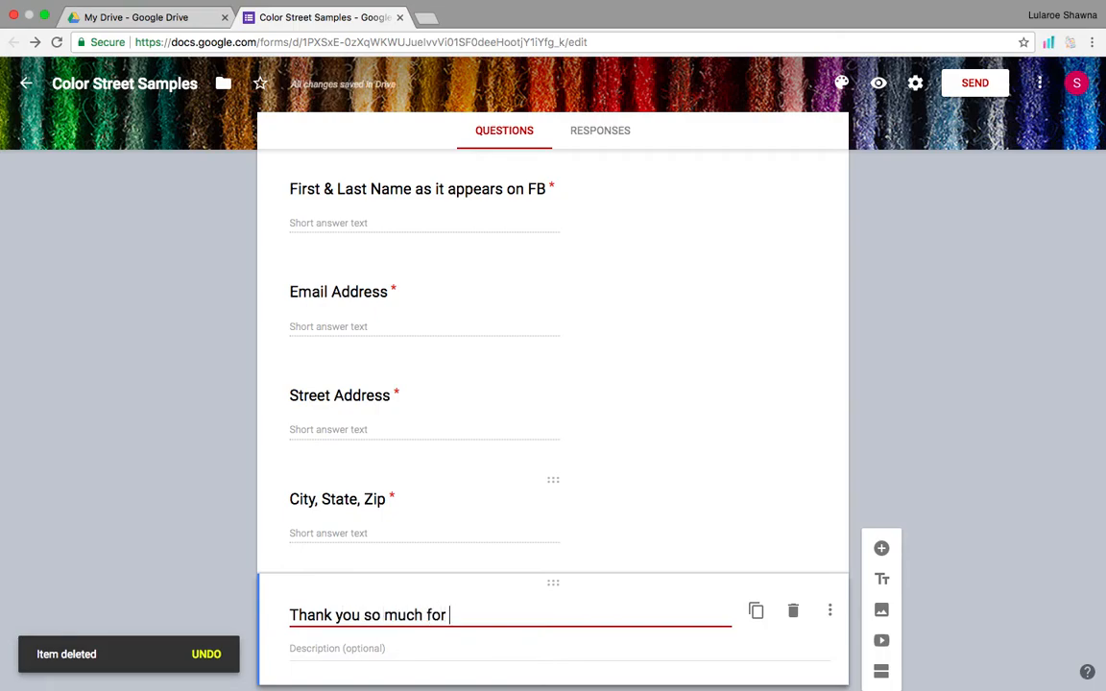
{"action": "type", "text": "your request"}
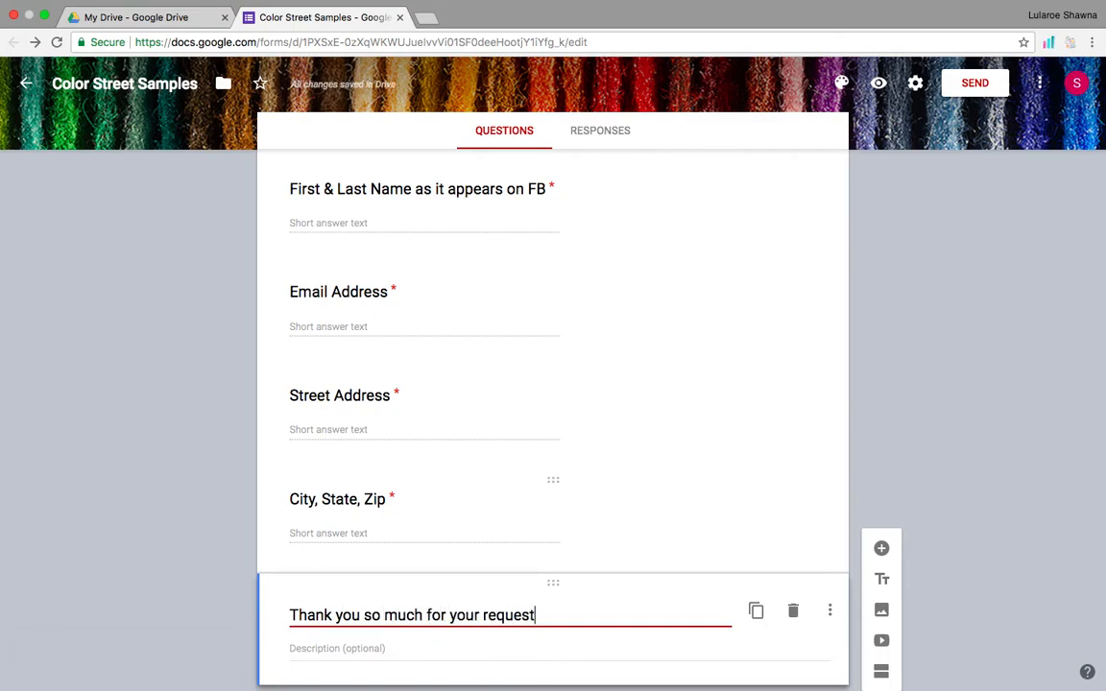
{"action": "type", "text": "! :()"}
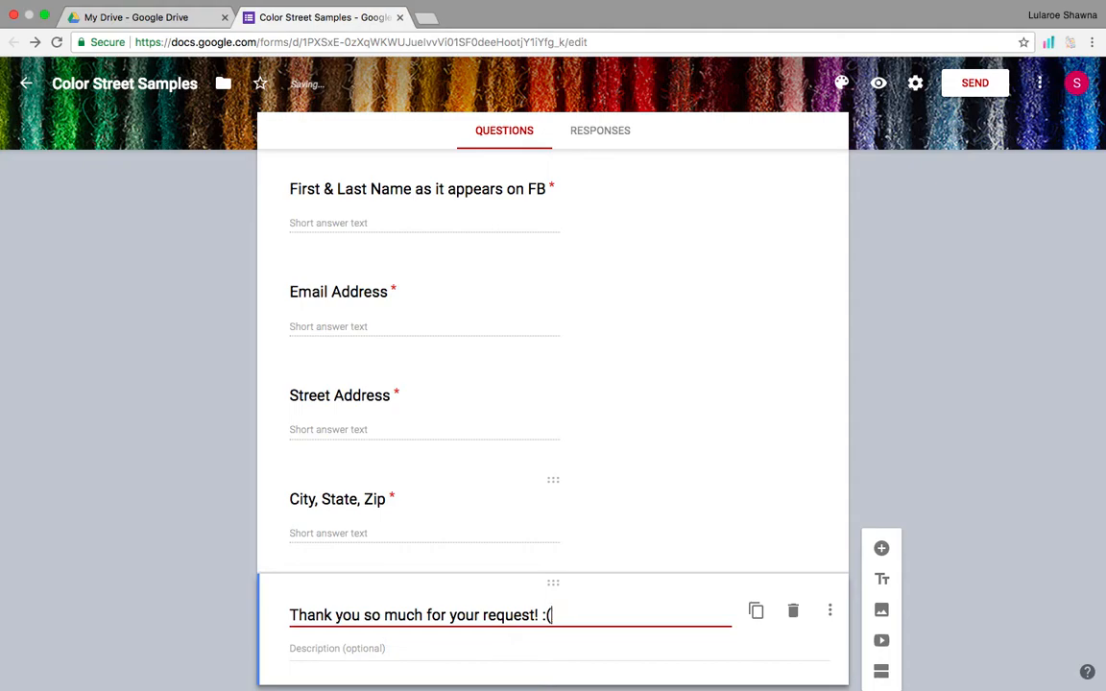
{"action": "scroll", "coordinate": [1013, 457], "scroll_direction": "down", "scroll_amount": 2}
{"action": "left_click", "coordinate": [963, 469]}
{"action": "scroll", "coordinate": [490, 384], "scroll_direction": "up", "scroll_amount": 5}
{"action": "scroll", "coordinate": [490, 384], "scroll_direction": "down", "scroll_amount": 3}
{"action": "scroll", "coordinate": [490, 384], "scroll_direction": "up", "scroll_amount": 2}
{"action": "scroll", "coordinate": [489, 382], "scroll_direction": "up", "scroll_amount": 1}
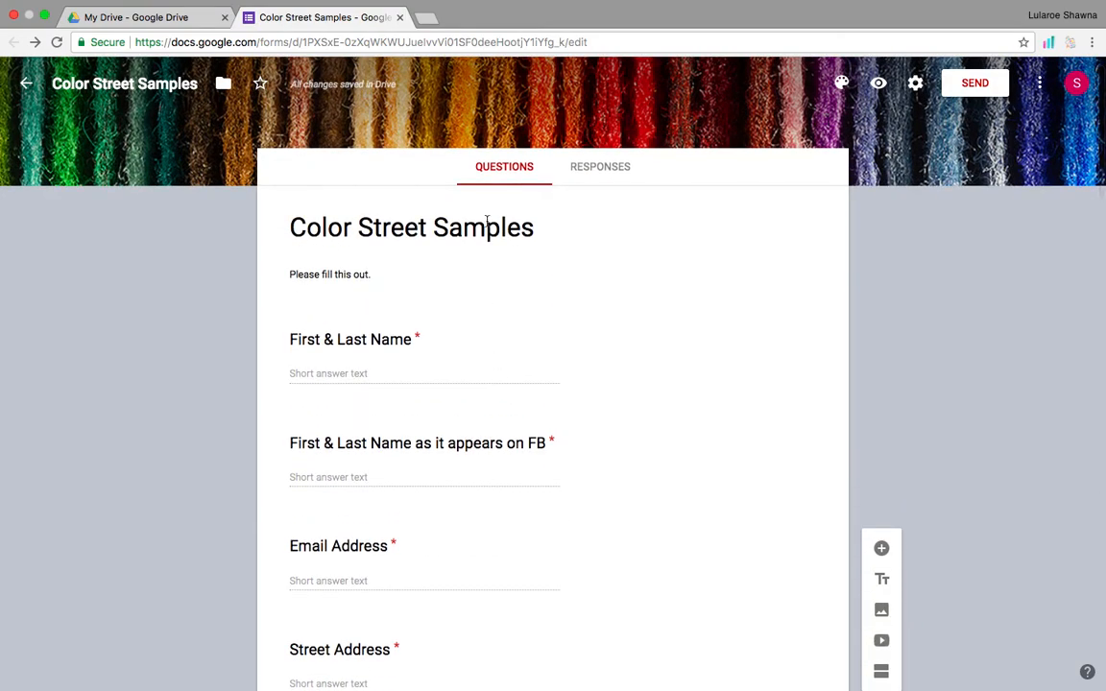
Select the form's URL in the address bar and bring up its copy options.
{"action": "left_click", "coordinate": [504, 42]}
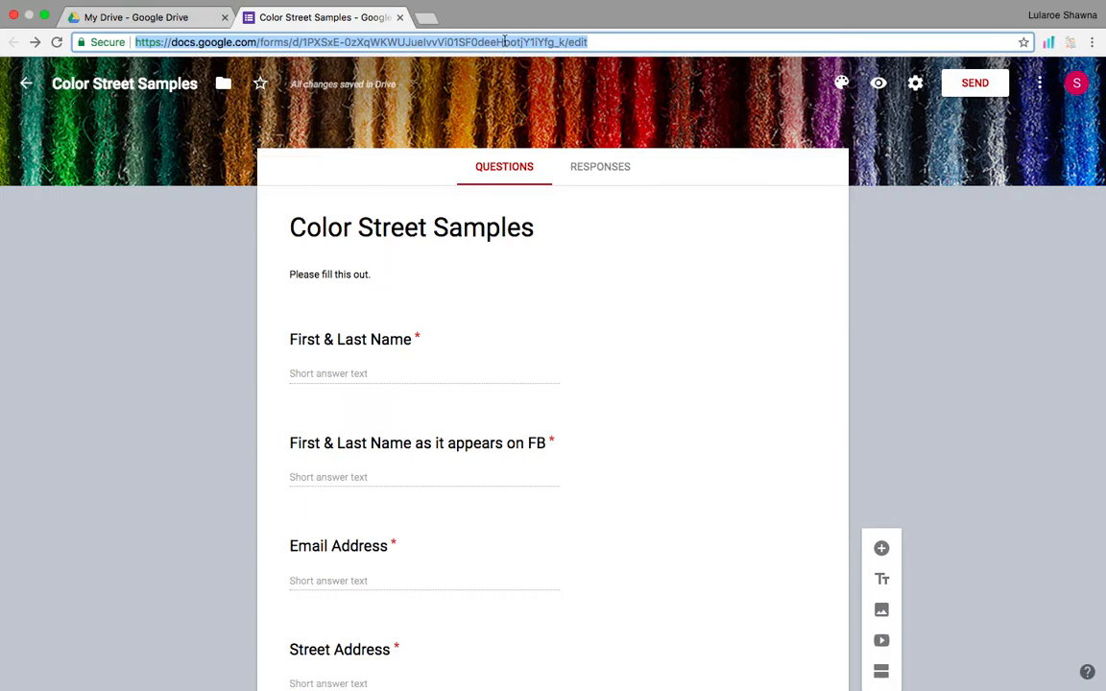
{"action": "right_click", "coordinate": [502, 42]}
{"action": "left_click", "coordinate": [482, 45]}
{"action": "left_click", "coordinate": [401, 188]}
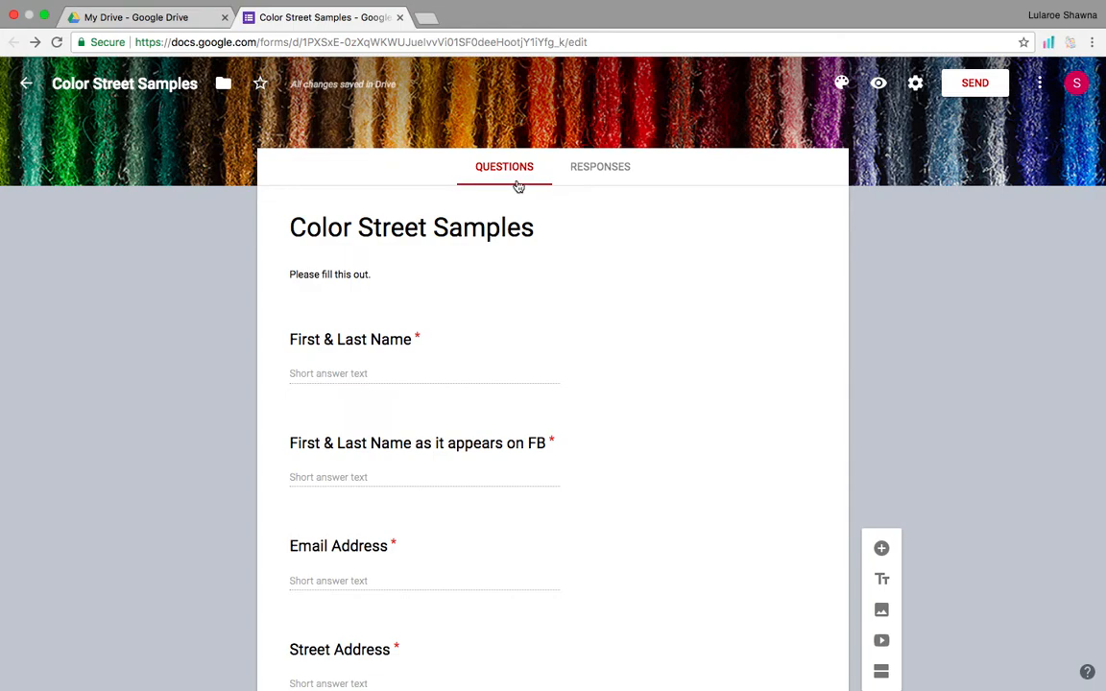
Link responses to a new 'Color Street Samples (Responses)' spreadsheet and return to the questions.
{"action": "left_click", "coordinate": [593, 176]}
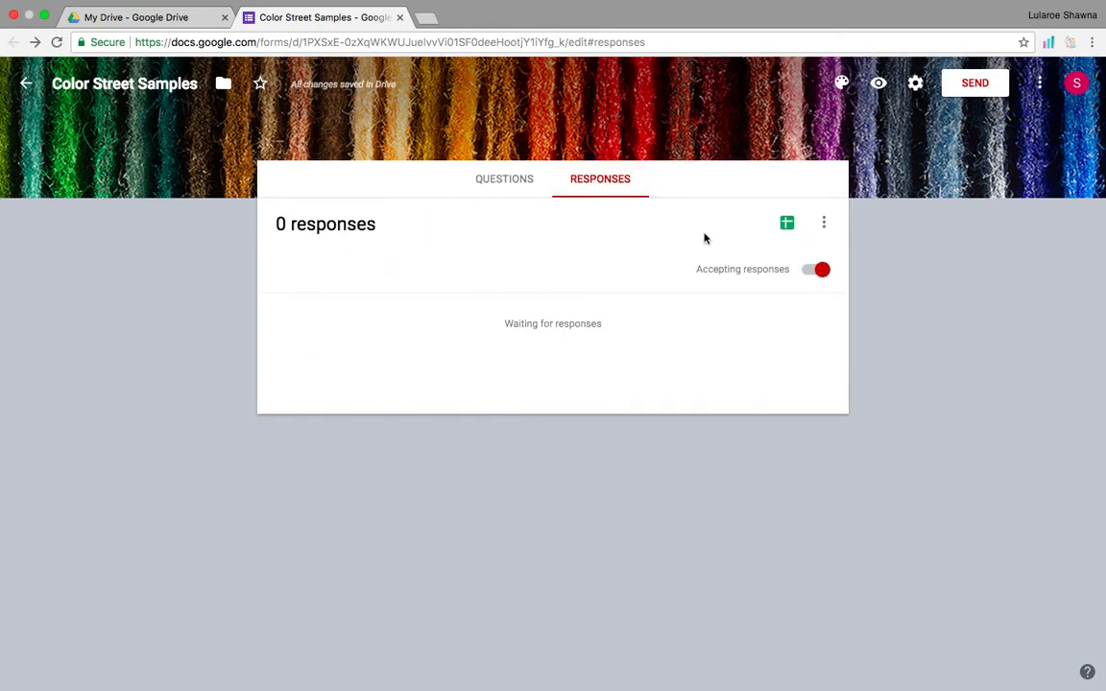
{"action": "left_click", "coordinate": [787, 225]}
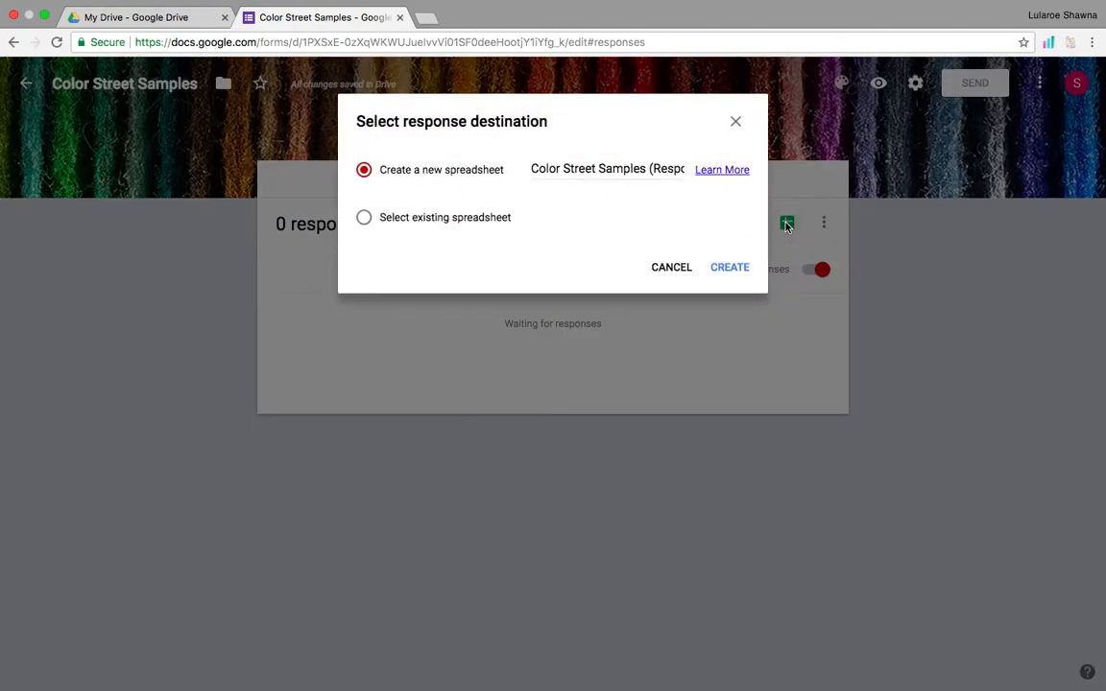
{"action": "left_click", "coordinate": [732, 268]}
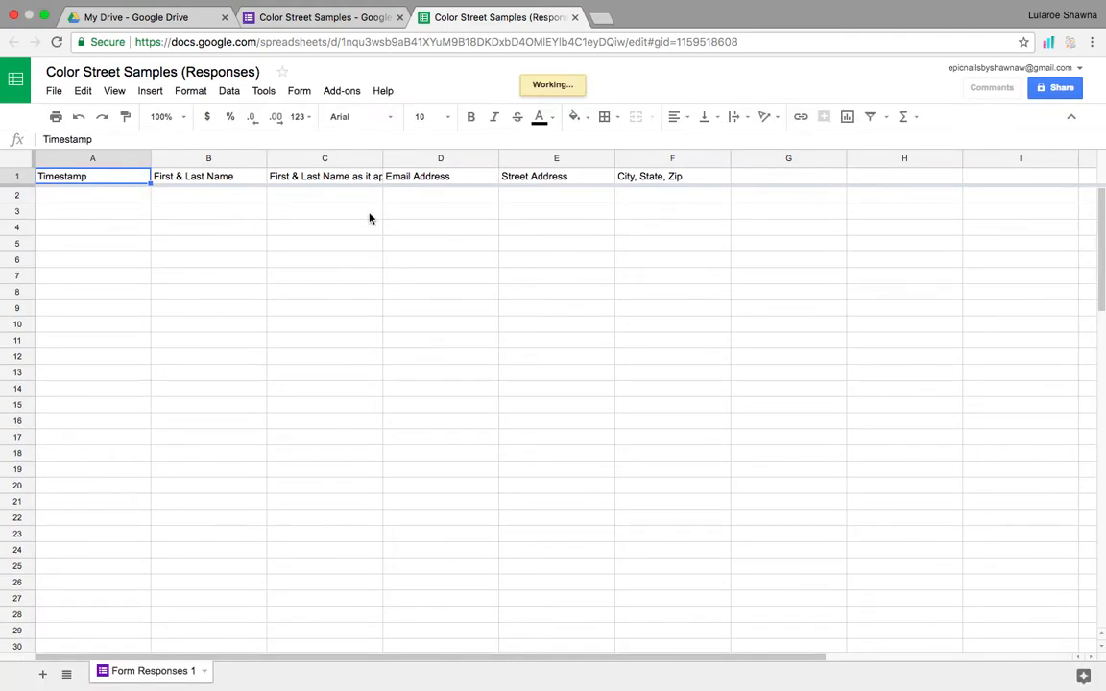
{"action": "left_click", "coordinate": [576, 18]}
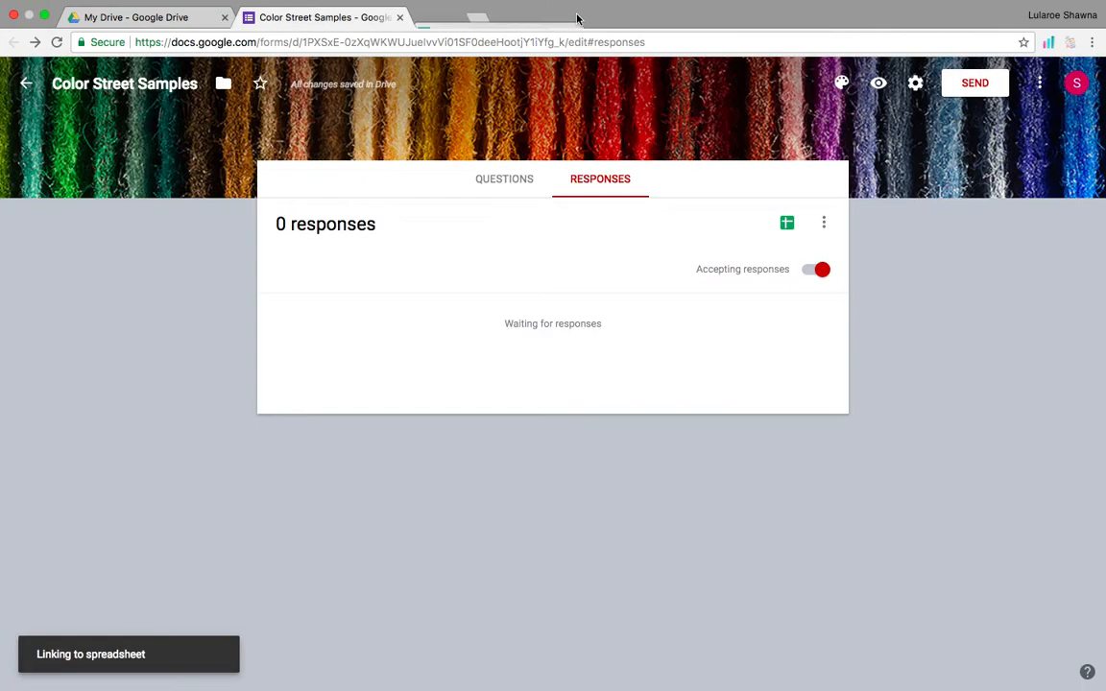
{"action": "left_click", "coordinate": [502, 182]}
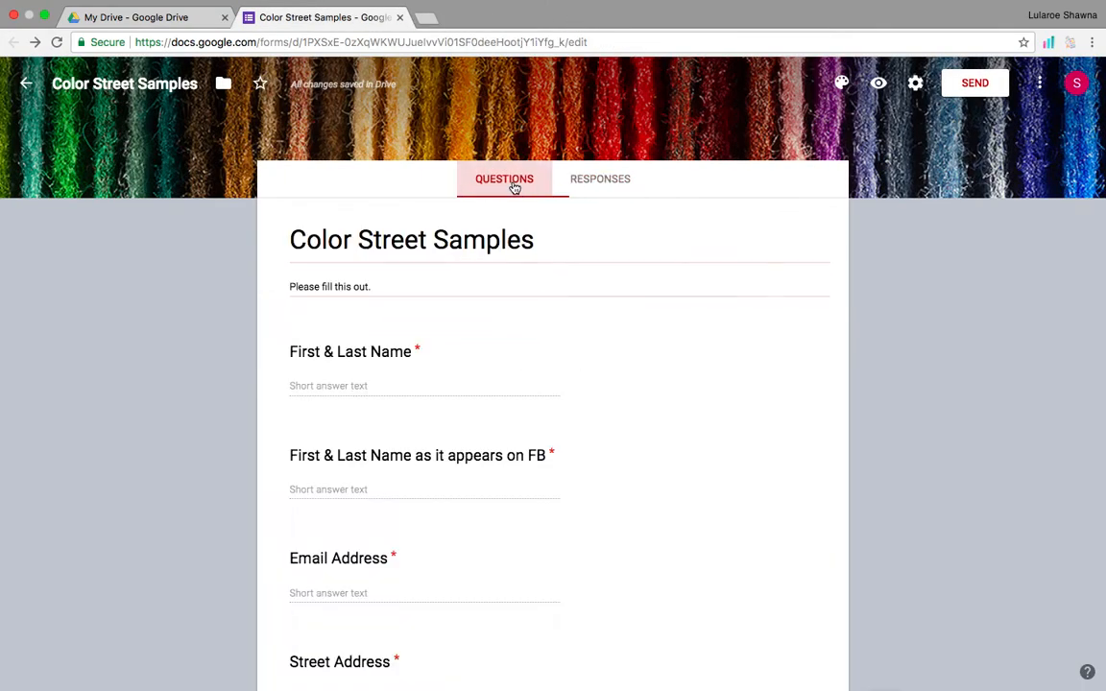
Copy the shortened goo.gl form link from Send form and close the dialog.
{"action": "left_click", "coordinate": [976, 84]}
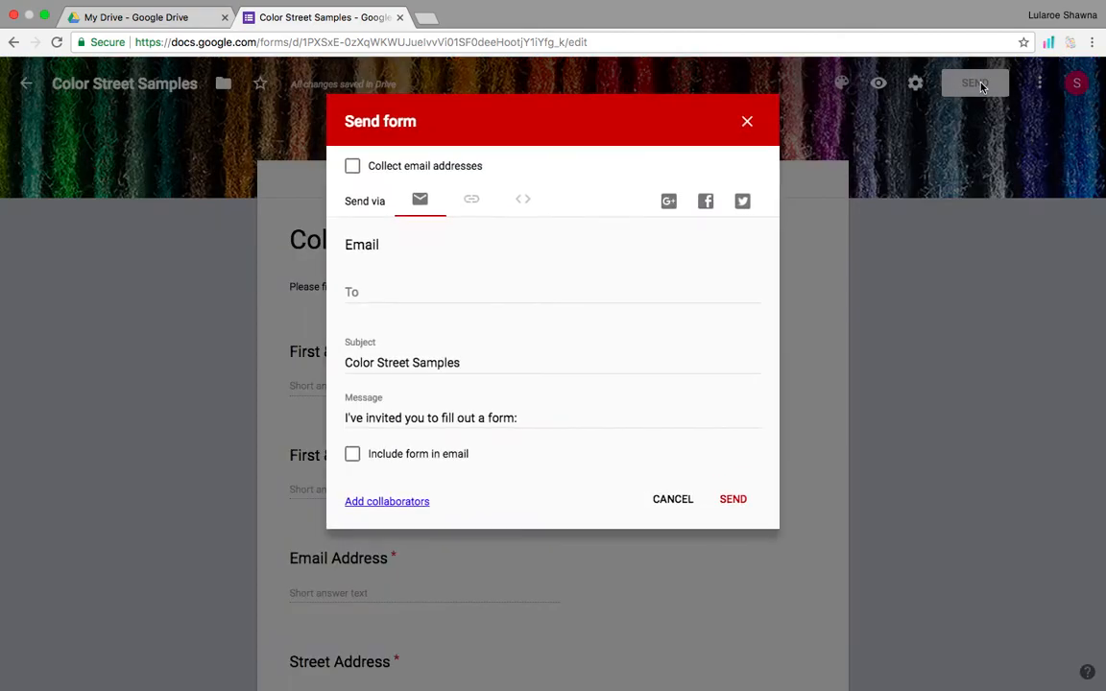
{"action": "left_click", "coordinate": [471, 203]}
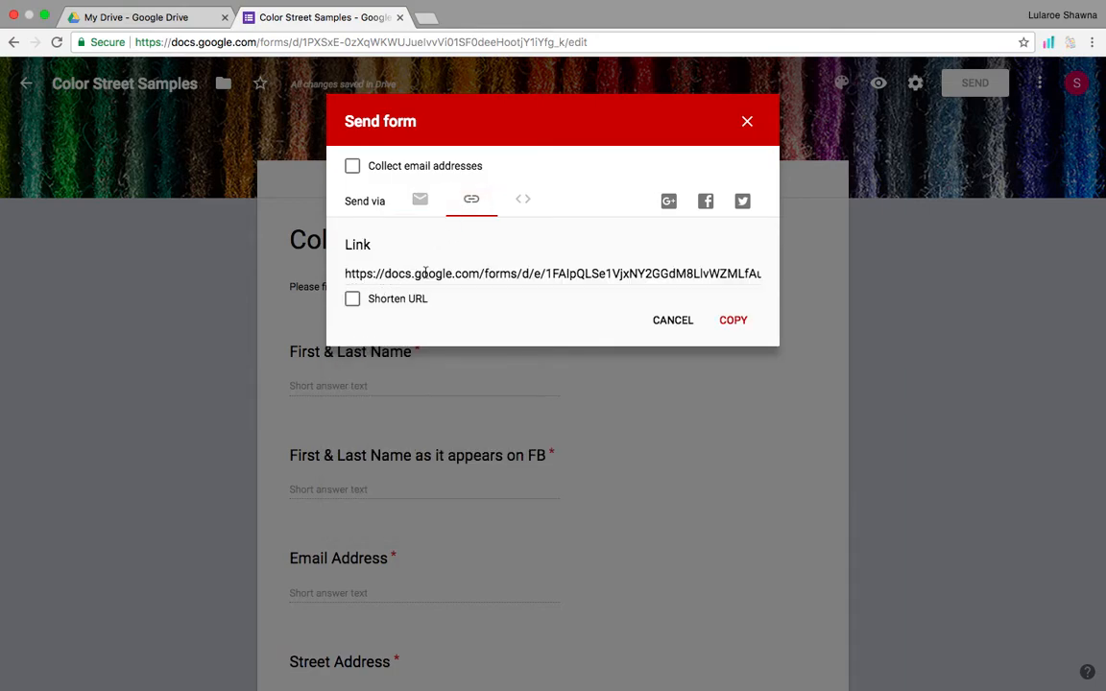
{"action": "left_click", "coordinate": [353, 298]}
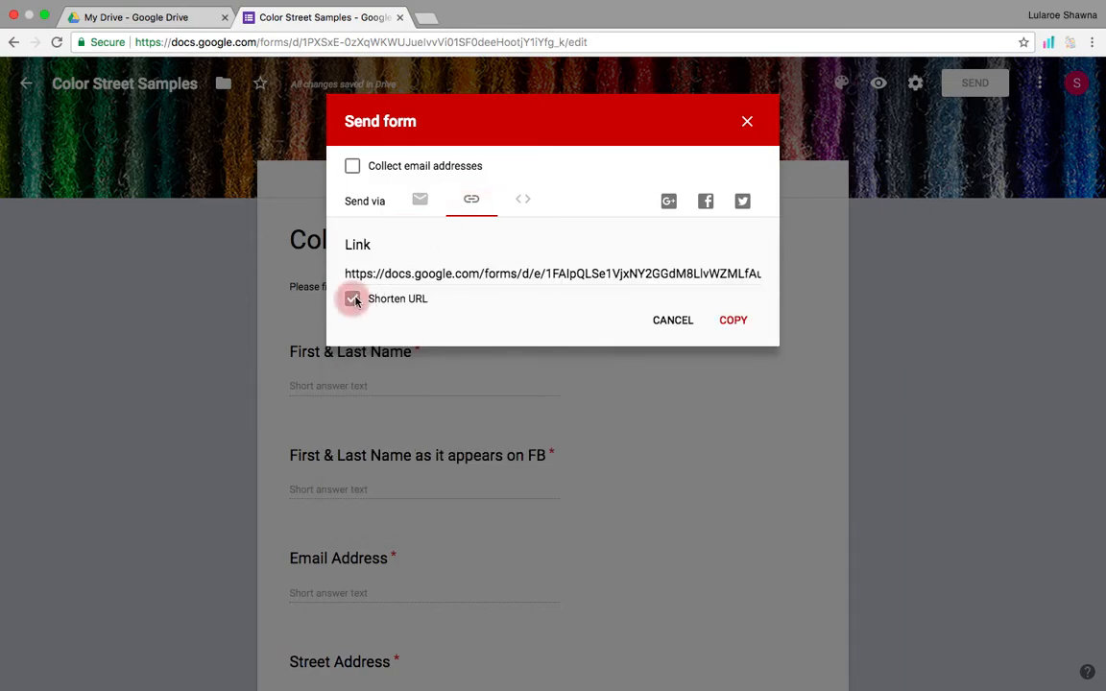
{"action": "left_click", "coordinate": [734, 322]}
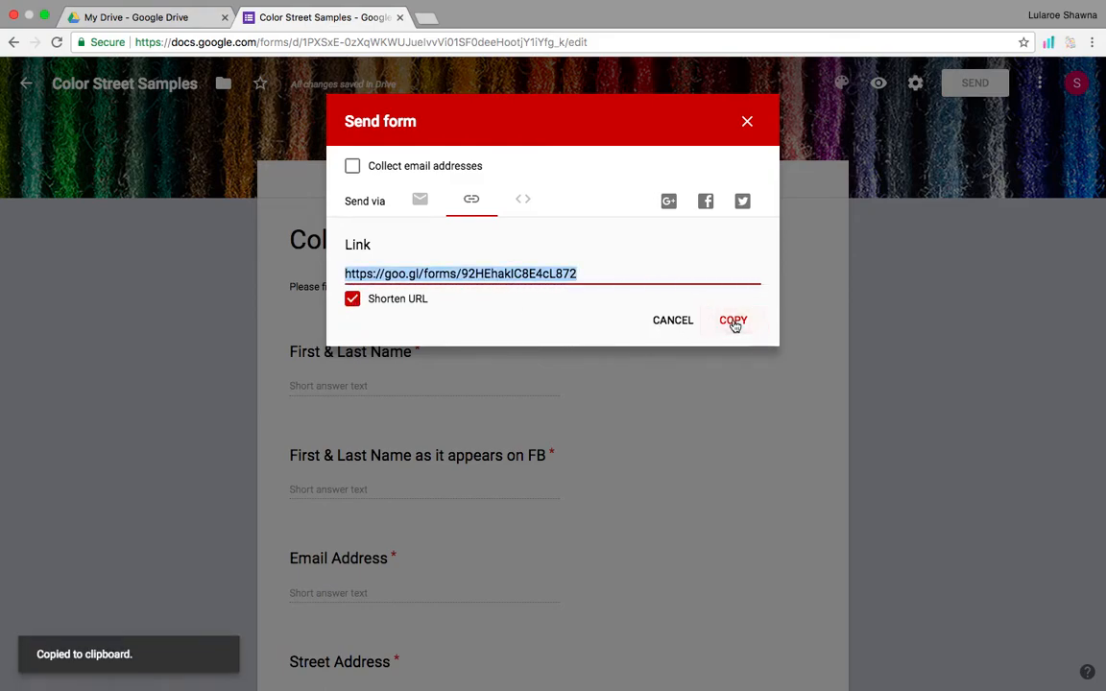
{"action": "left_click", "coordinate": [748, 123]}
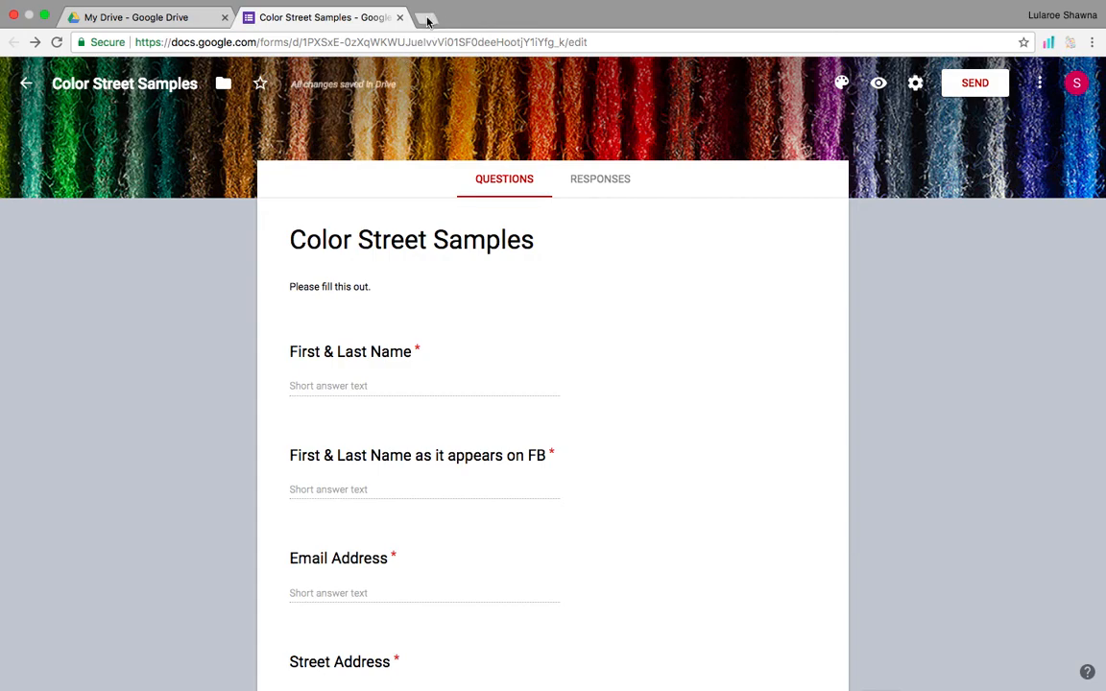
{"action": "left_click", "coordinate": [428, 19]}
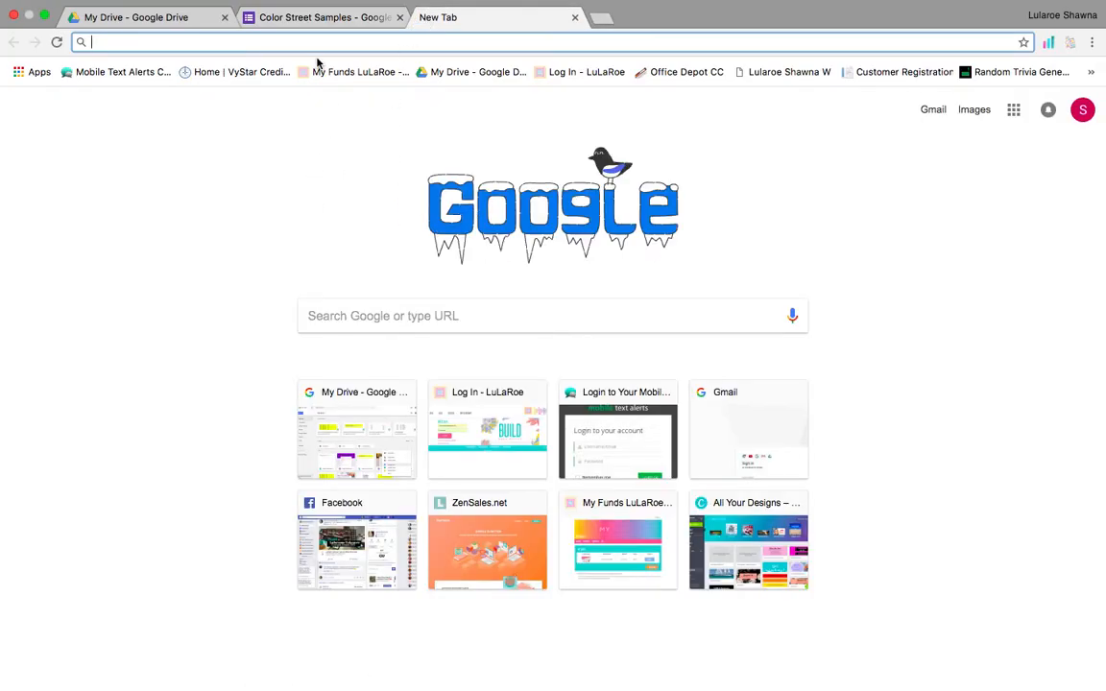
Load the copied form link in a new tab and enter the respondent's first and last name.
{"action": "right_click", "coordinate": [322, 43]}
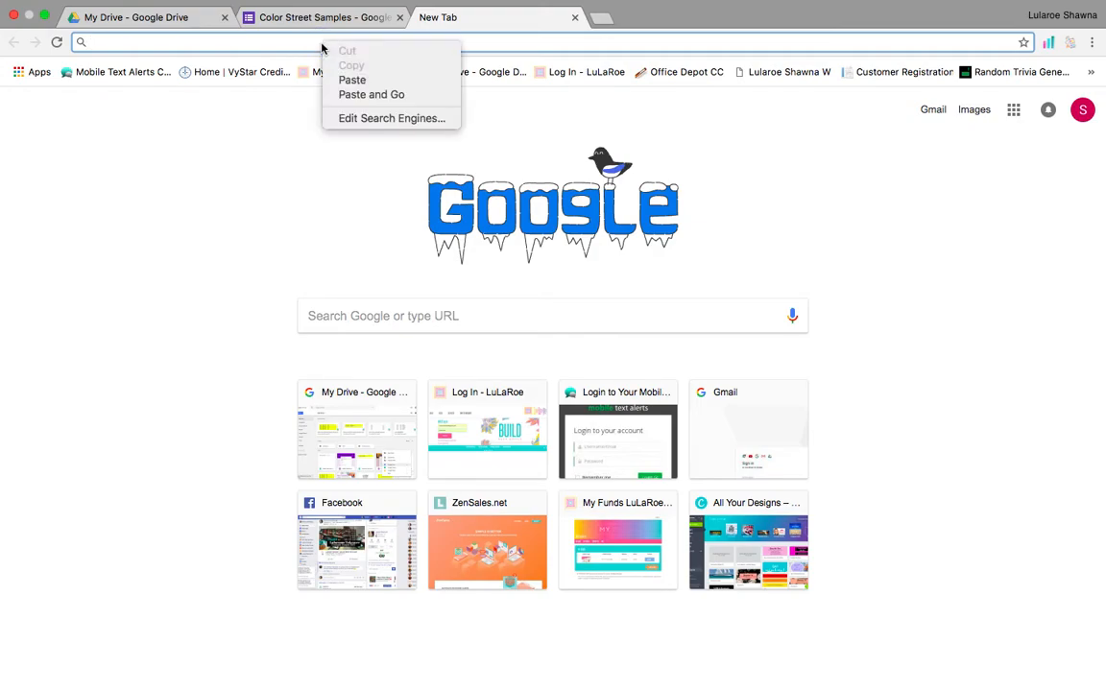
{"action": "left_click", "coordinate": [366, 95]}
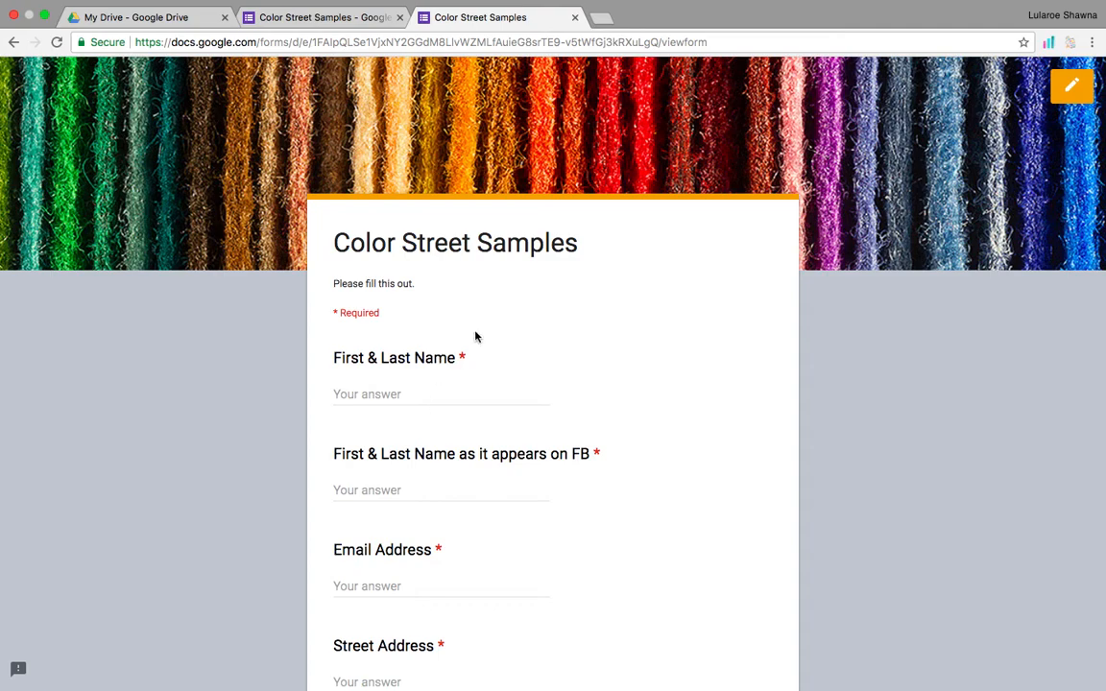
{"action": "left_click", "coordinate": [413, 390]}
{"action": "key", "text": "Down"}
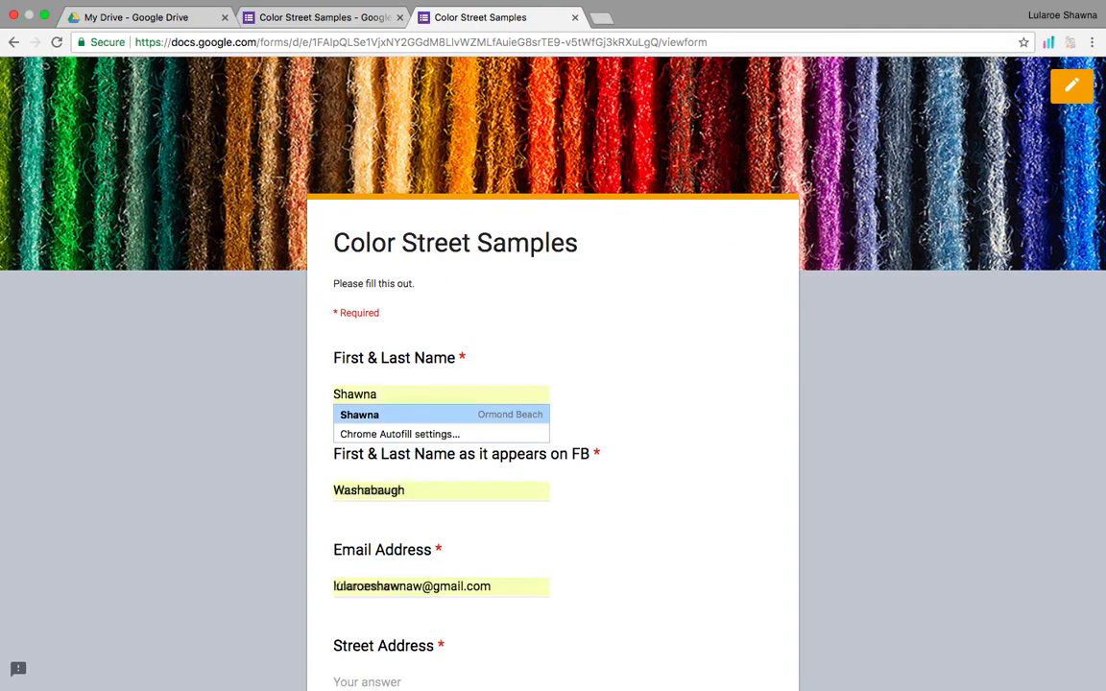
{"action": "key", "text": "Return"}
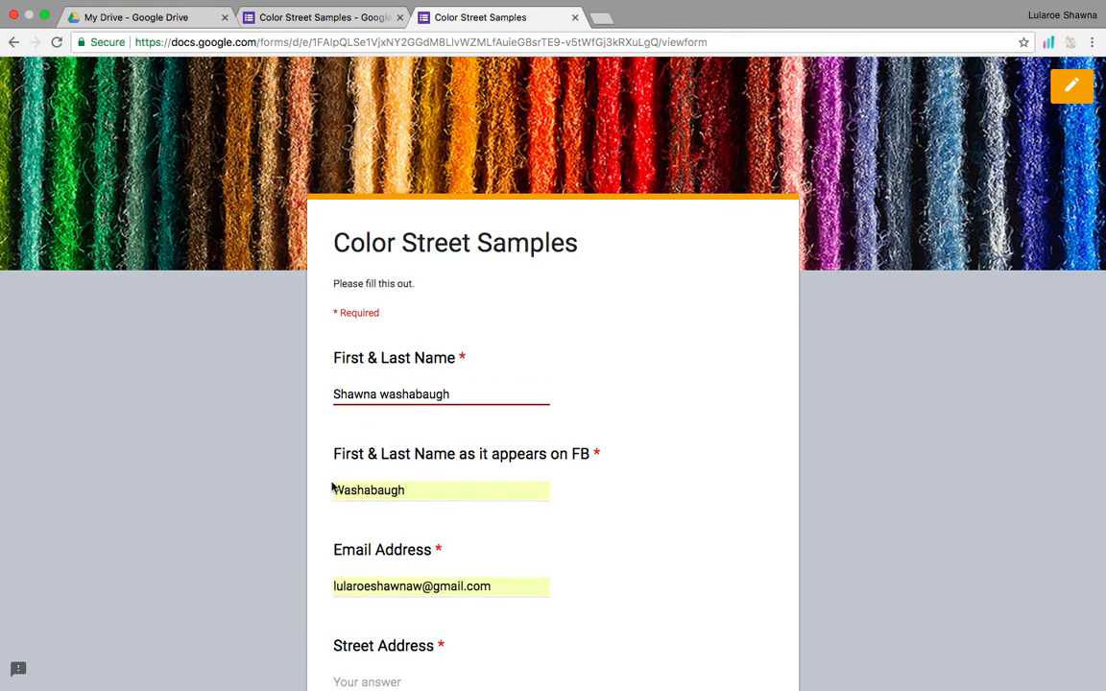
Fill in the FB name, street address and City, State, Zip, then submit the test response.
{"action": "left_click", "coordinate": [335, 489]}
{"action": "type", "text": "Shawna"}
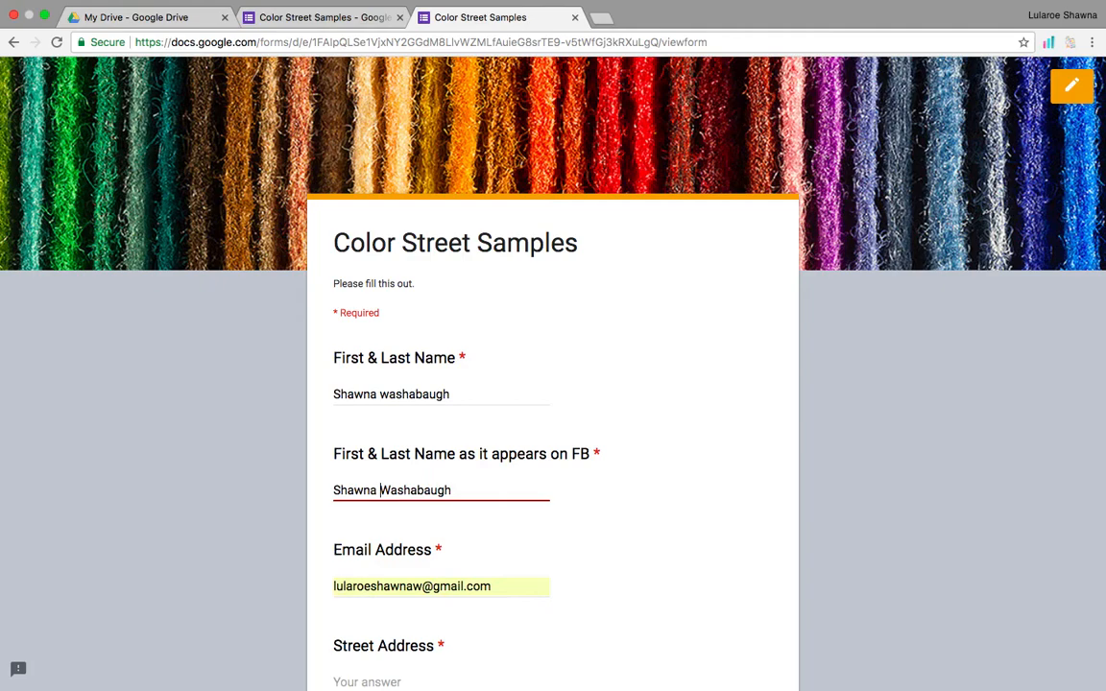
{"action": "scroll", "coordinate": [335, 489], "scroll_direction": "down", "scroll_amount": 2}
{"action": "scroll", "coordinate": [336, 422], "scroll_direction": "down", "scroll_amount": 3}
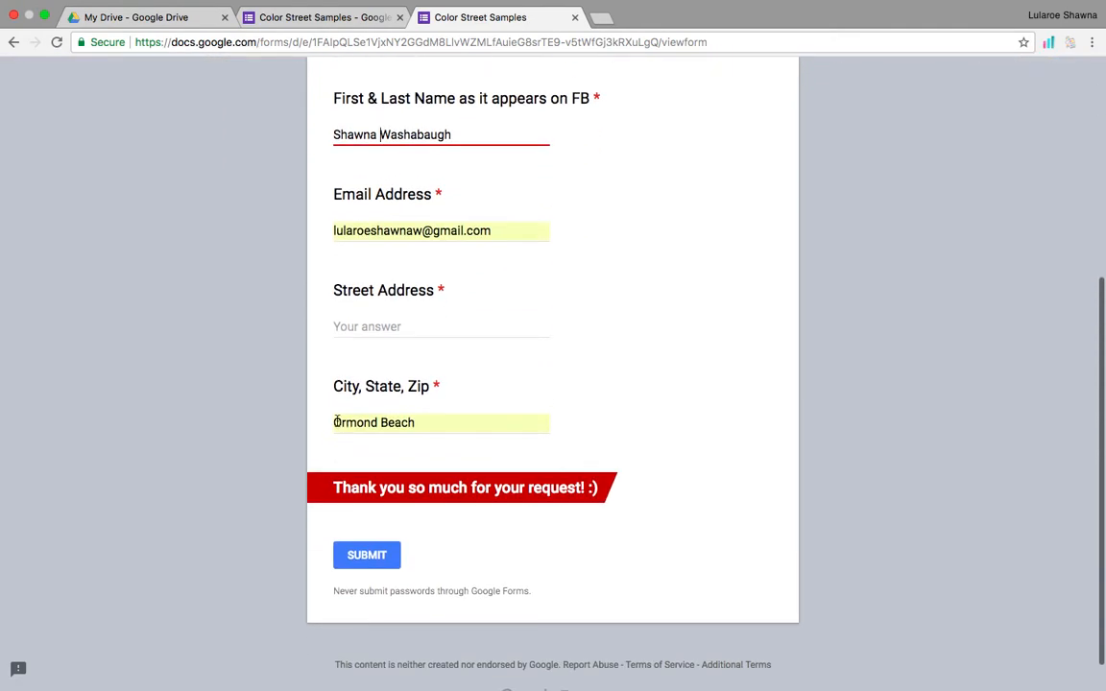
{"action": "left_click", "coordinate": [404, 321]}
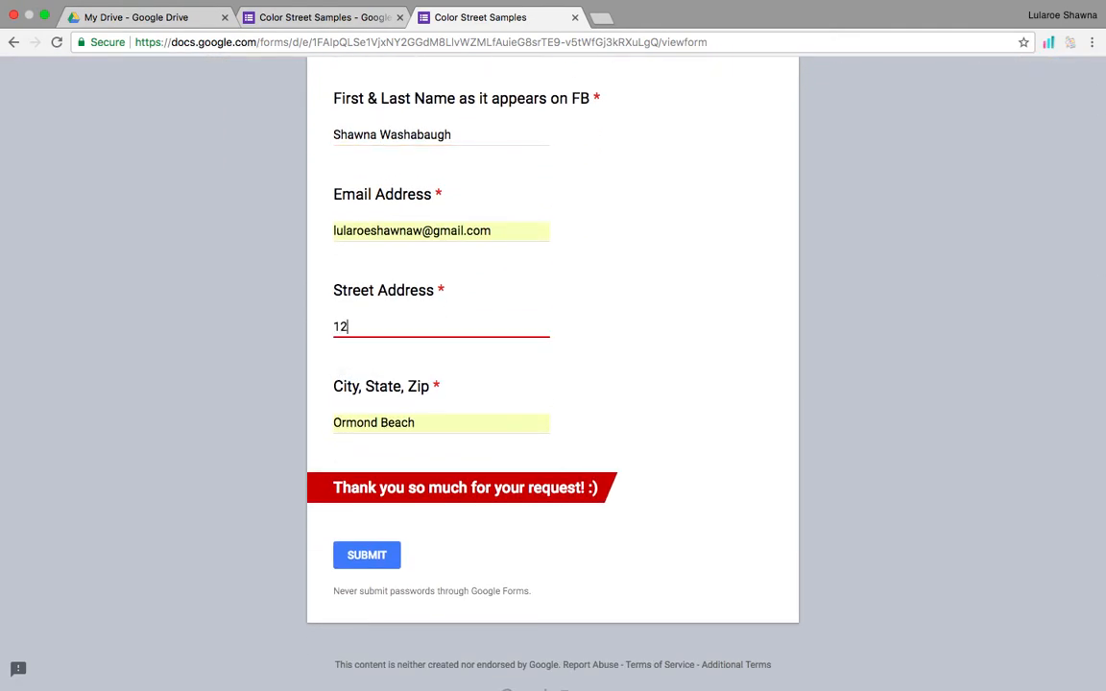
{"action": "left_click", "coordinate": [447, 423]}
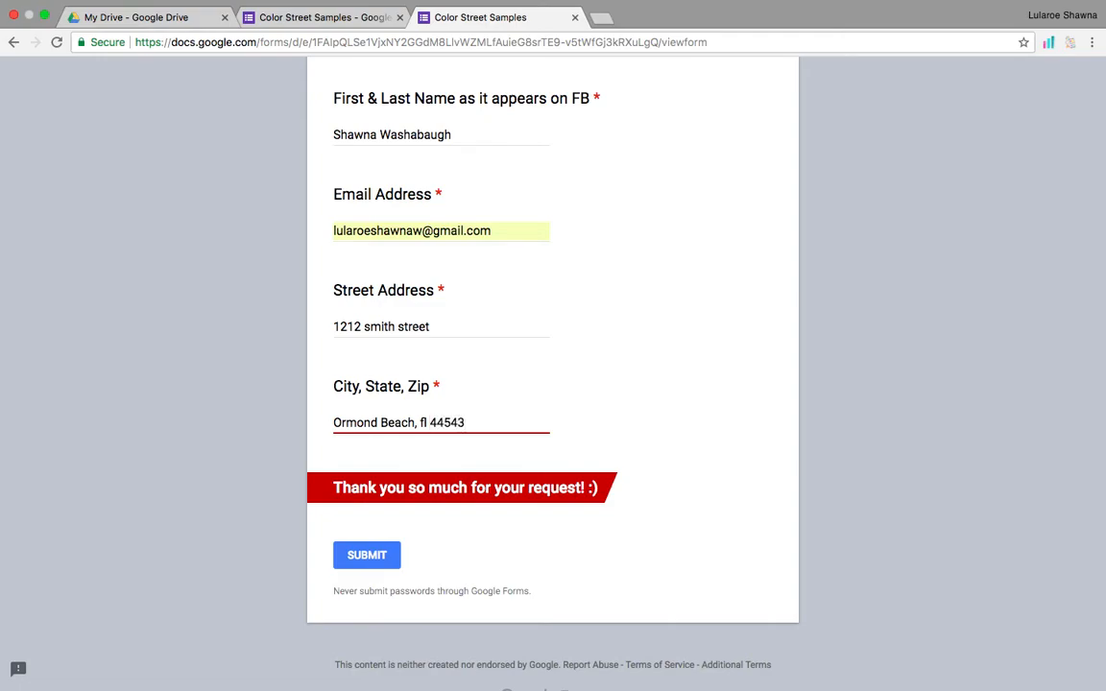
{"action": "left_click", "coordinate": [365, 561]}
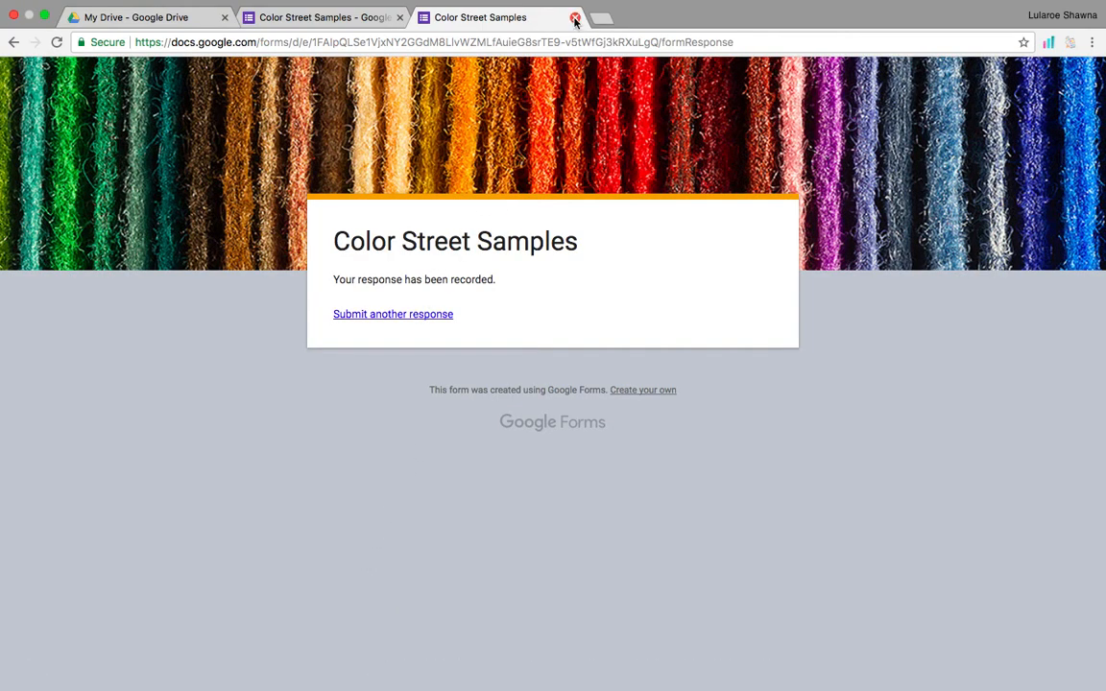
{"action": "left_click", "coordinate": [575, 19]}
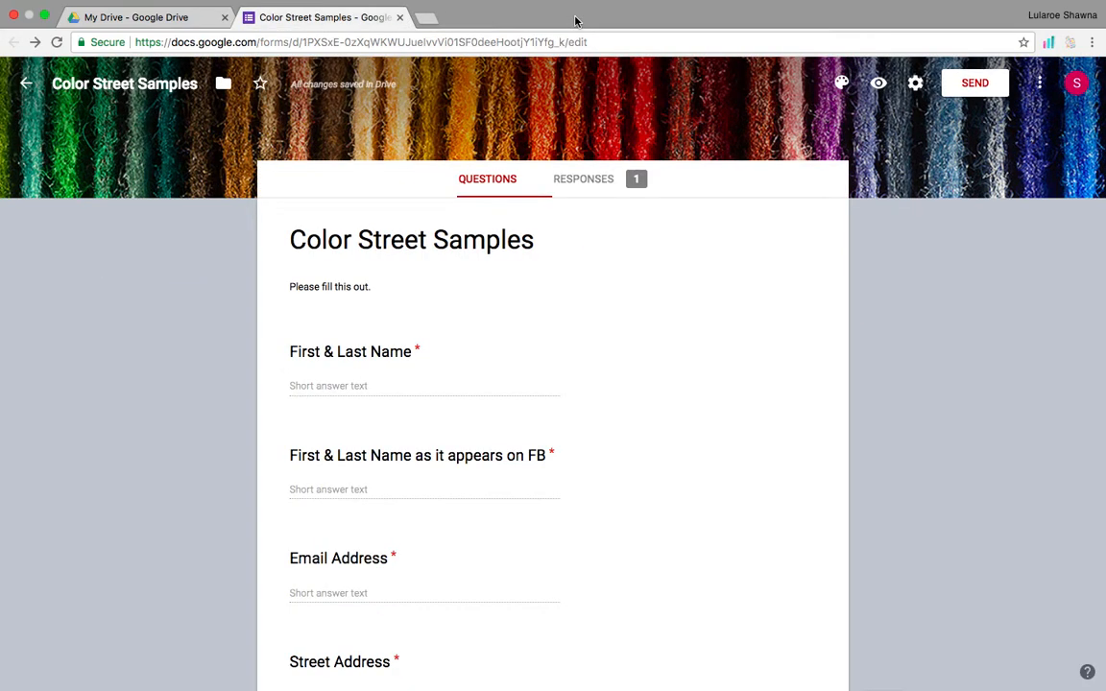
Close the Color Street Samples form editor tab to return to My Drive.
{"action": "left_click", "coordinate": [400, 17]}
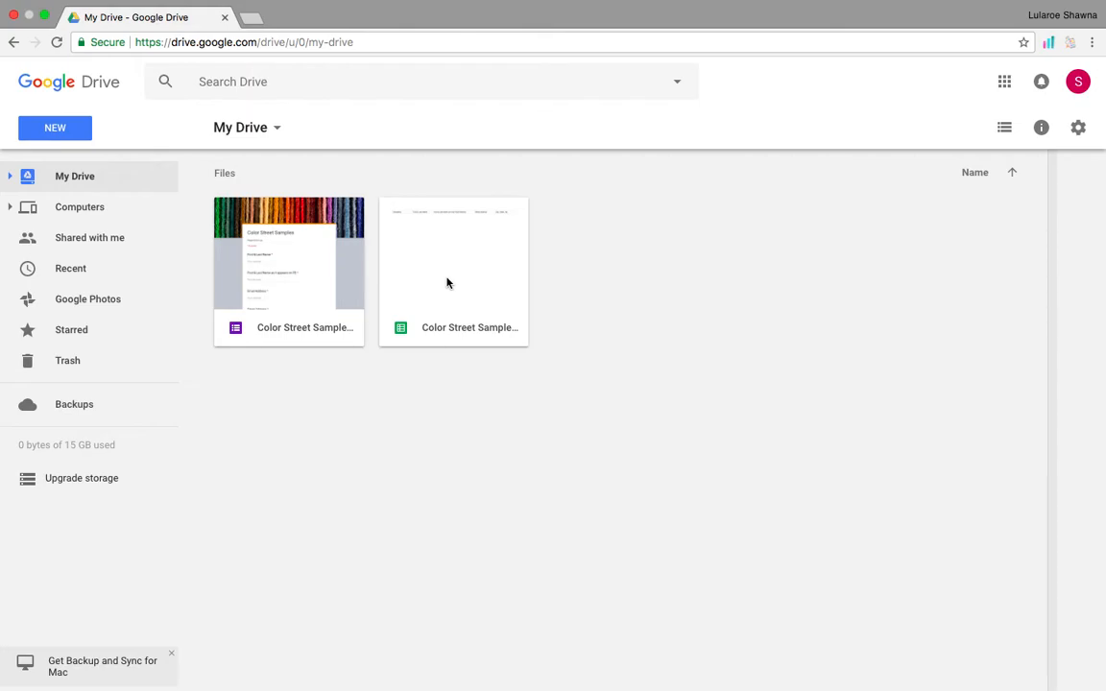
Briefly reopen the form, close it, then open the Color Street Samples (Responses) spreadsheet.
{"action": "double_click", "coordinate": [286, 261]}
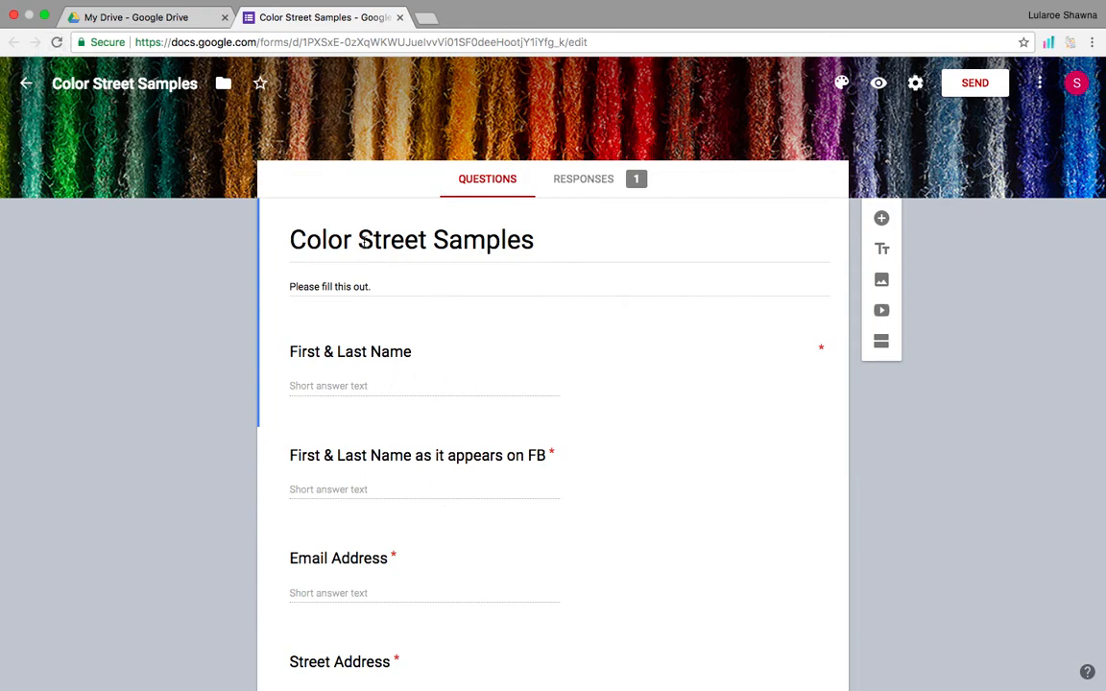
{"action": "left_click", "coordinate": [400, 18]}
{"action": "double_click", "coordinate": [464, 274]}
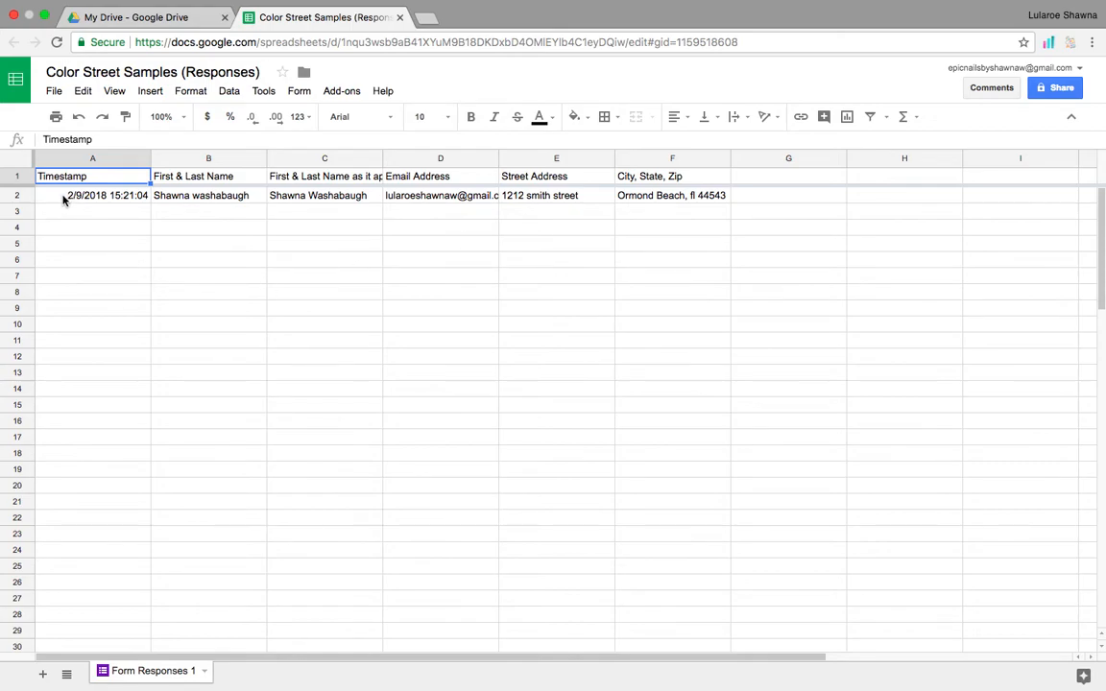
Give the whole response row 2 a yellow fill and close the spreadsheet.
{"action": "left_click", "coordinate": [63, 197]}
{"action": "left_click", "coordinate": [20, 195]}
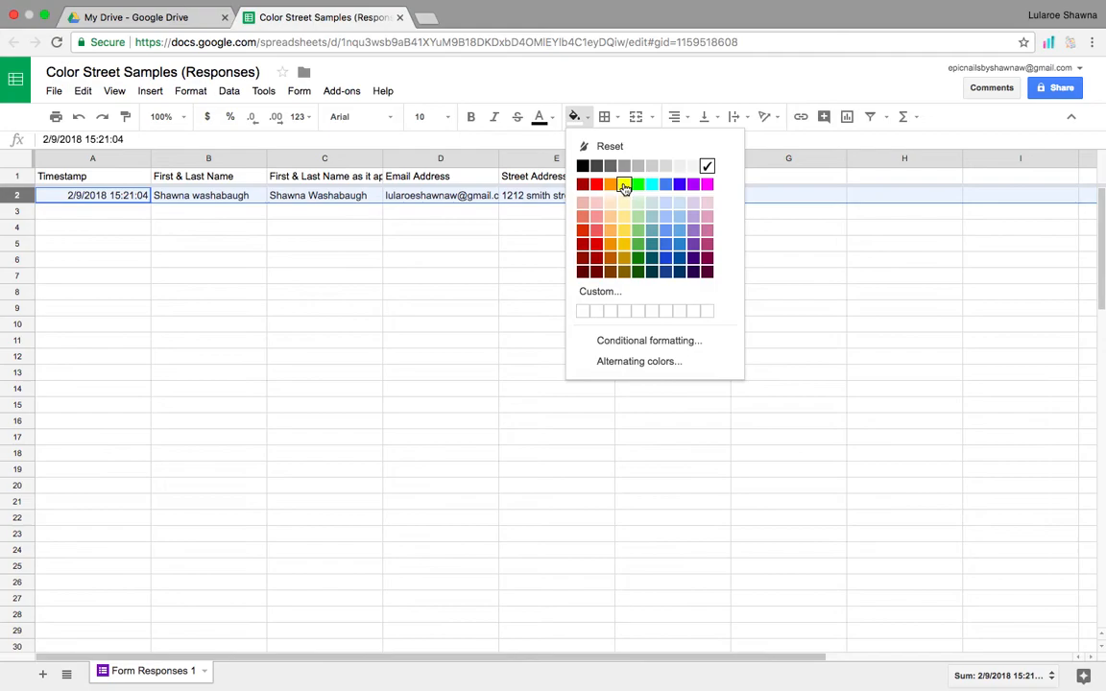
{"action": "left_click", "coordinate": [624, 183]}
{"action": "left_click", "coordinate": [447, 313]}
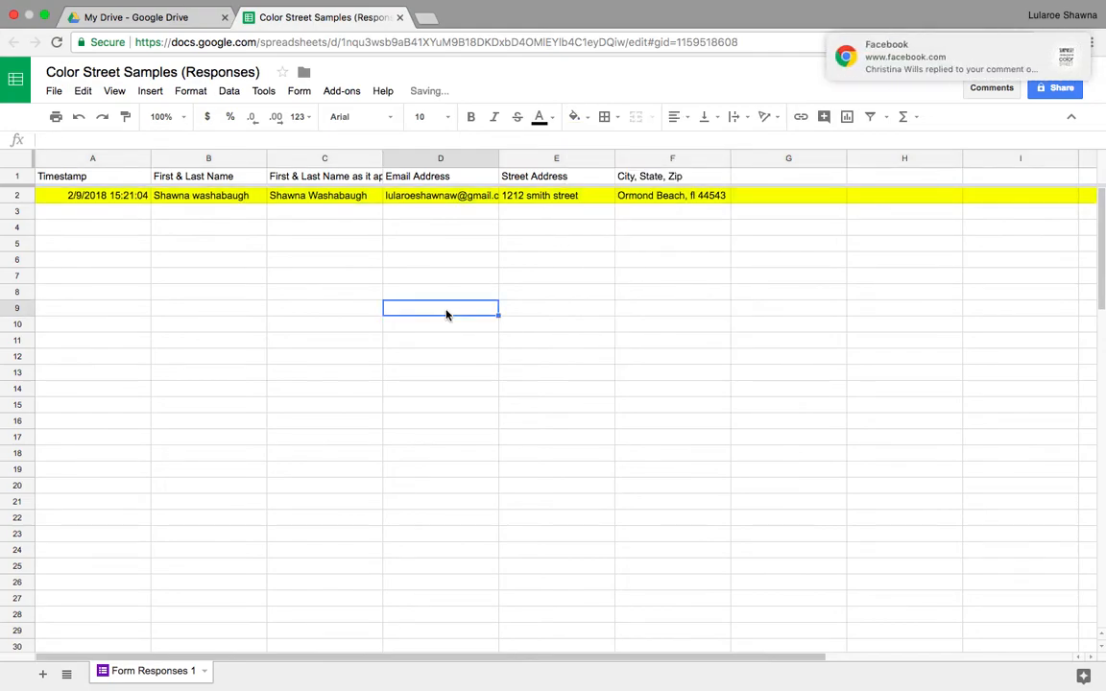
{"action": "left_click", "coordinate": [399, 17]}
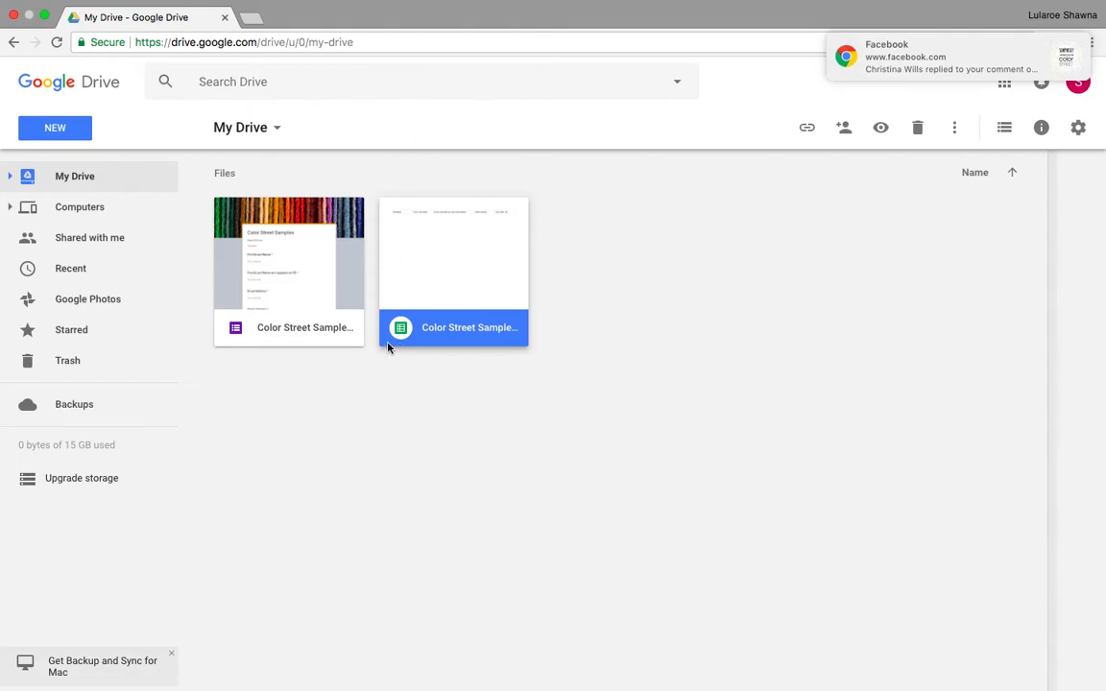
Reopen the Color Street Samples form for editing and select its description.
{"action": "double_click", "coordinate": [316, 280]}
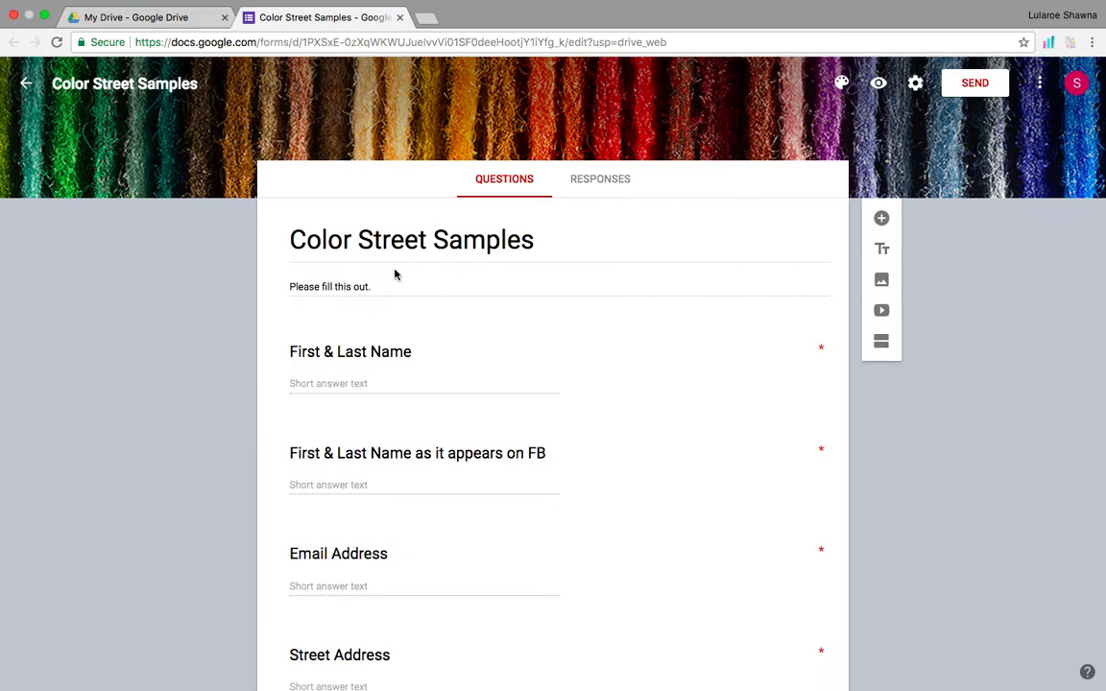
{"action": "scroll", "coordinate": [511, 355], "scroll_direction": "down", "scroll_amount": 5}
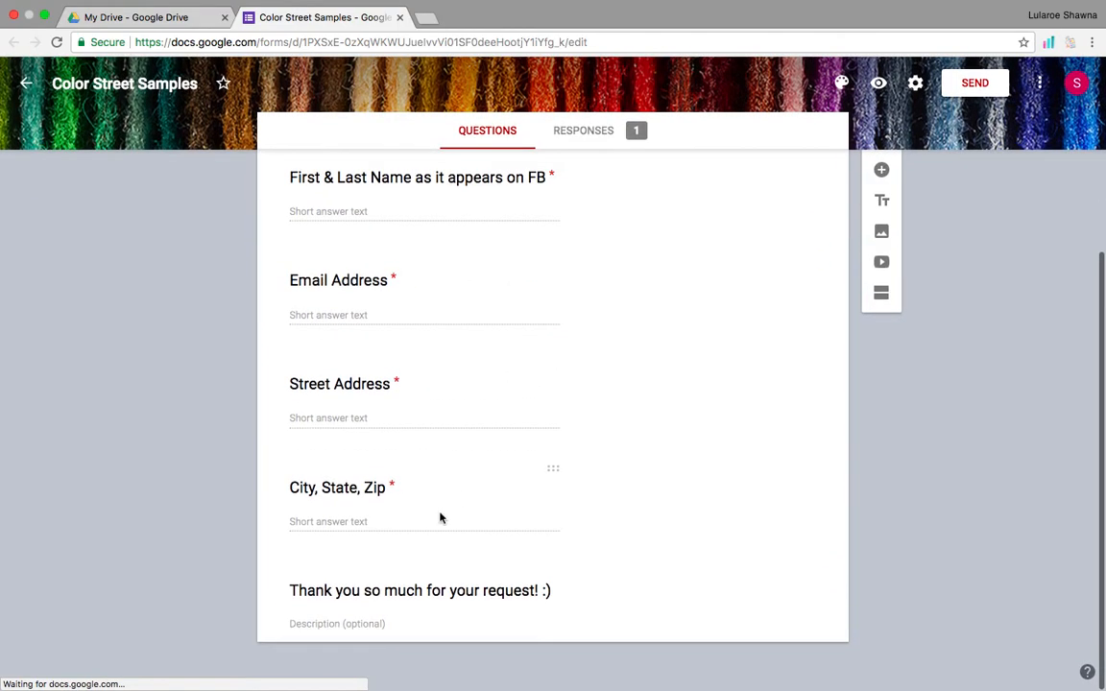
{"action": "scroll", "coordinate": [479, 379], "scroll_direction": "up", "scroll_amount": 3}
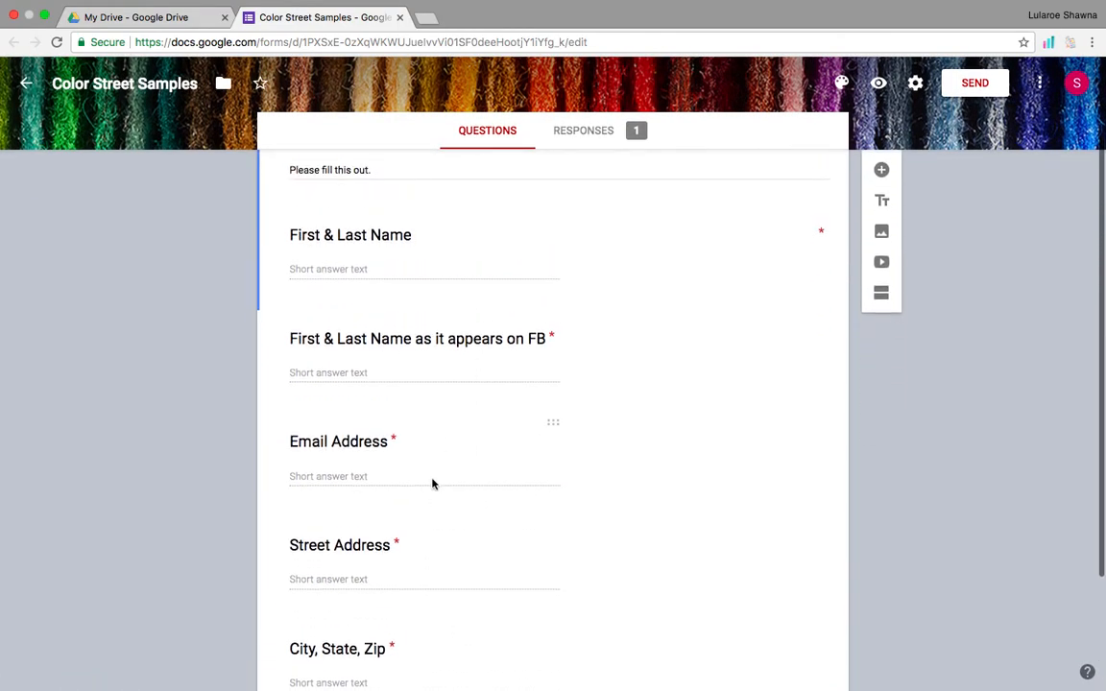
{"action": "scroll", "coordinate": [425, 529], "scroll_direction": "down", "scroll_amount": 1}
{"action": "scroll", "coordinate": [424, 531], "scroll_direction": "up", "scroll_amount": 3}
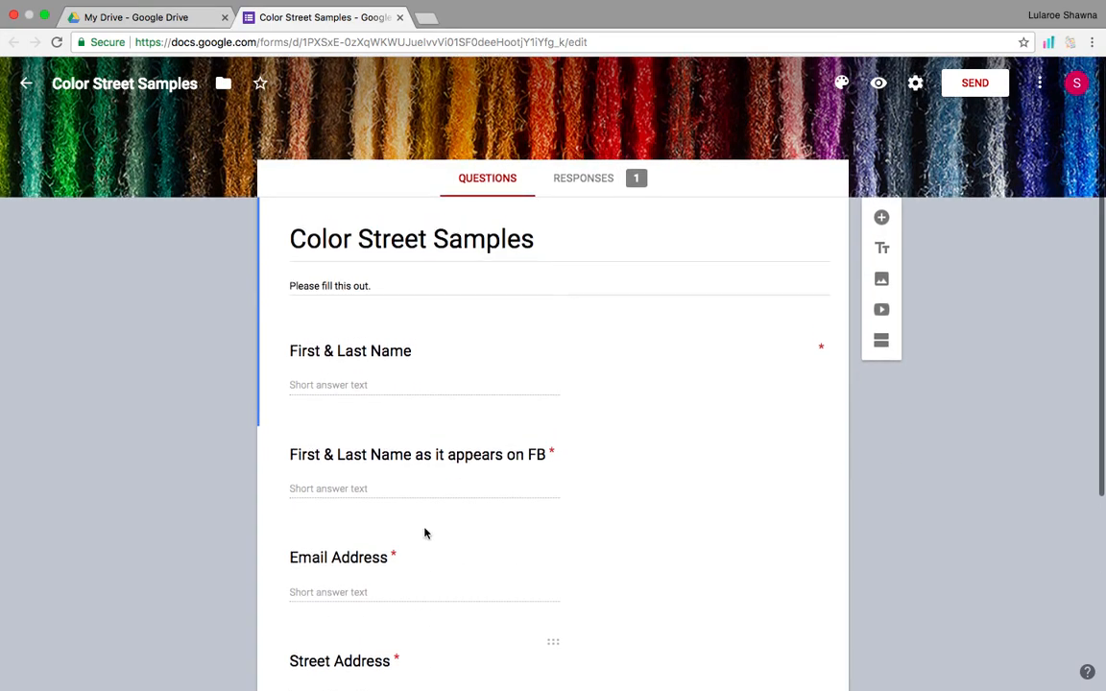
{"action": "left_click", "coordinate": [431, 286]}
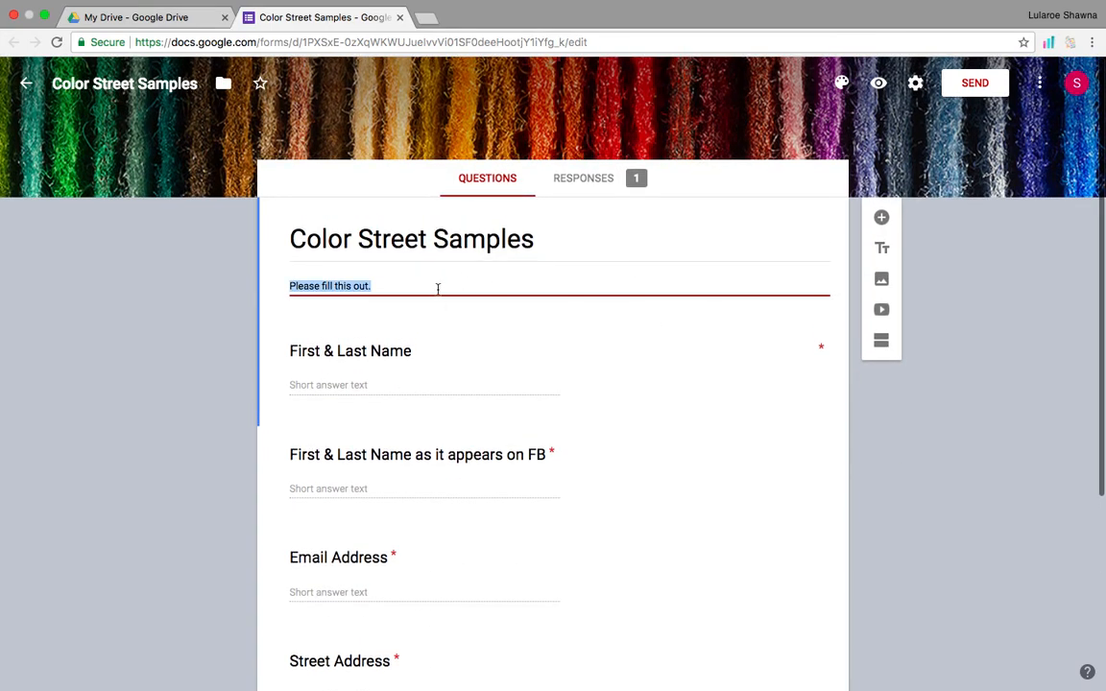
Insert an image, picking Color-Street-Review.png from the Desktop to upload.
{"action": "left_click", "coordinate": [883, 282]}
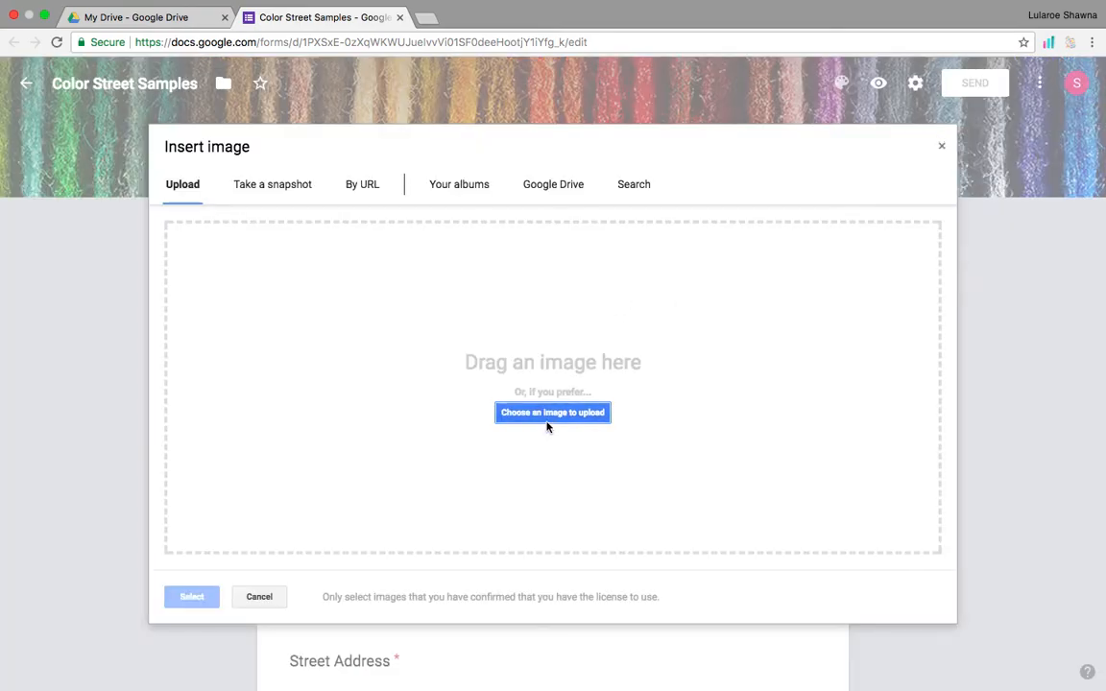
{"action": "left_click", "coordinate": [549, 420]}
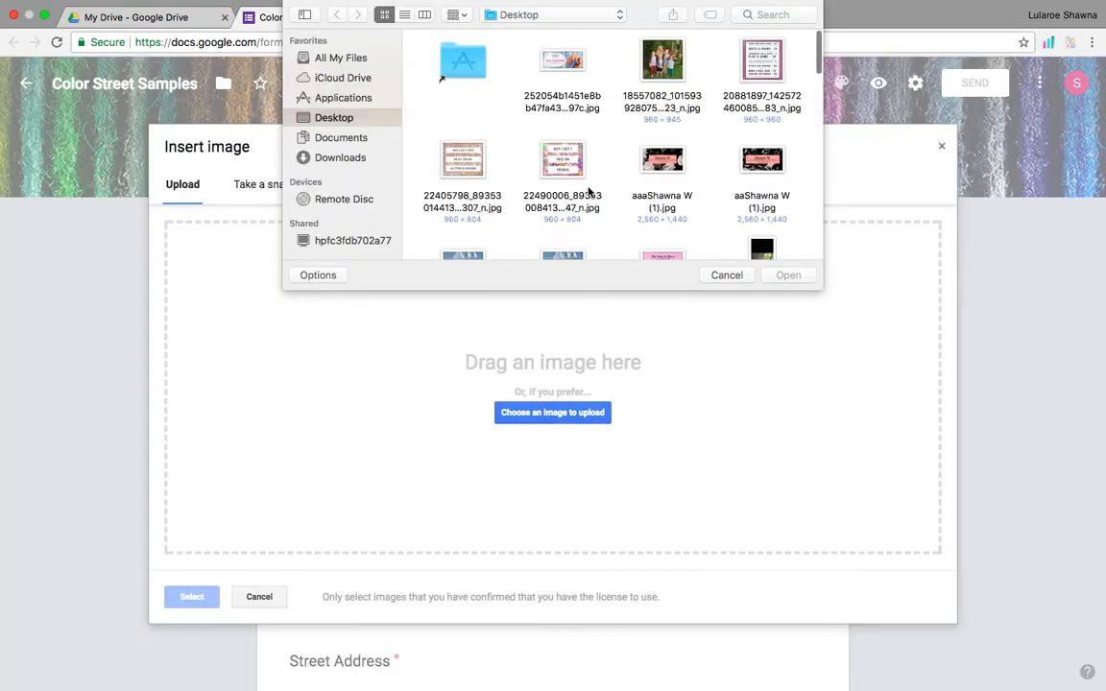
{"action": "scroll", "coordinate": [589, 192], "scroll_direction": "down", "scroll_amount": 5}
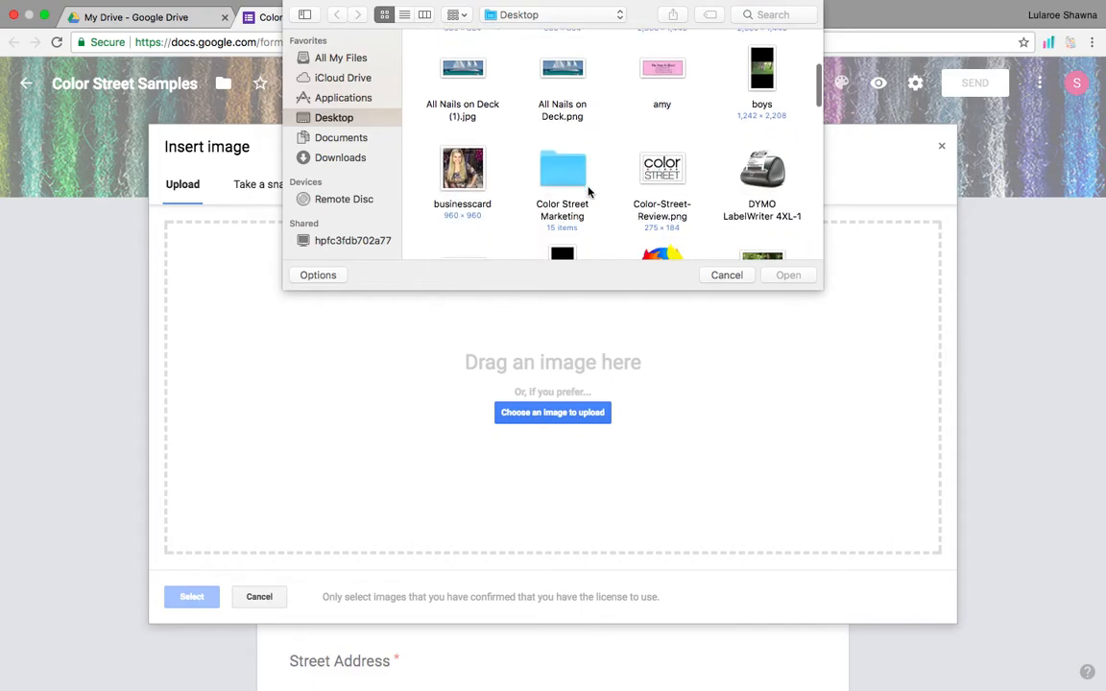
{"action": "scroll", "coordinate": [588, 192], "scroll_direction": "down", "scroll_amount": 5}
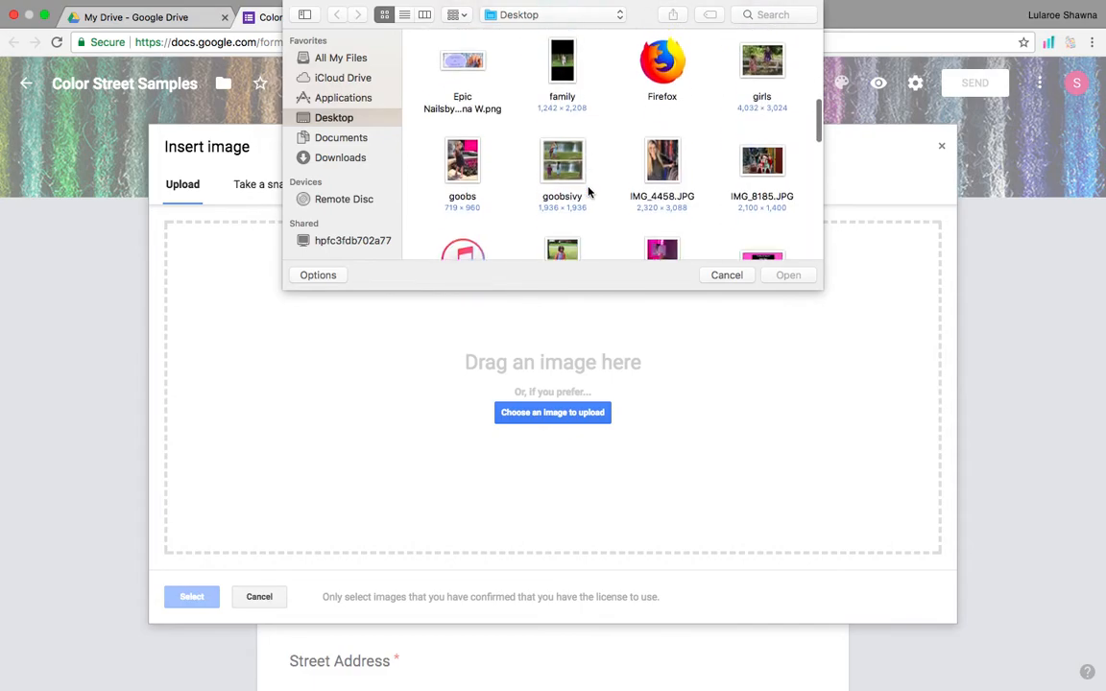
{"action": "scroll", "coordinate": [589, 192], "scroll_direction": "down", "scroll_amount": 10}
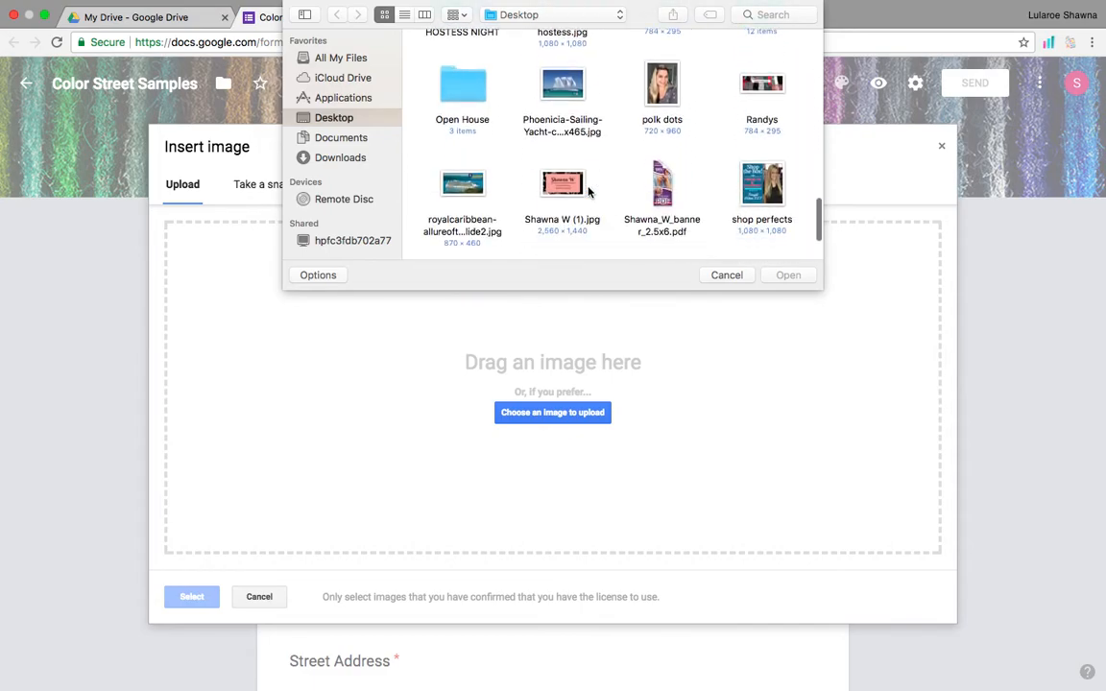
{"action": "scroll", "coordinate": [589, 192], "scroll_direction": "up", "scroll_amount": 10}
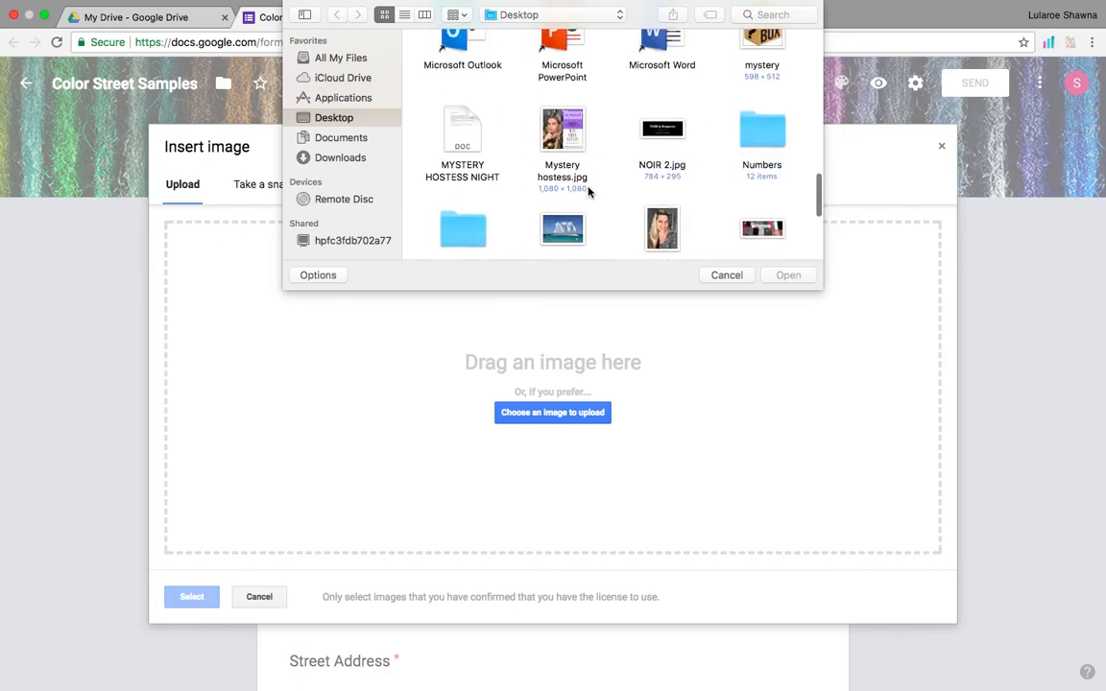
{"action": "scroll", "coordinate": [588, 192], "scroll_direction": "up", "scroll_amount": 10}
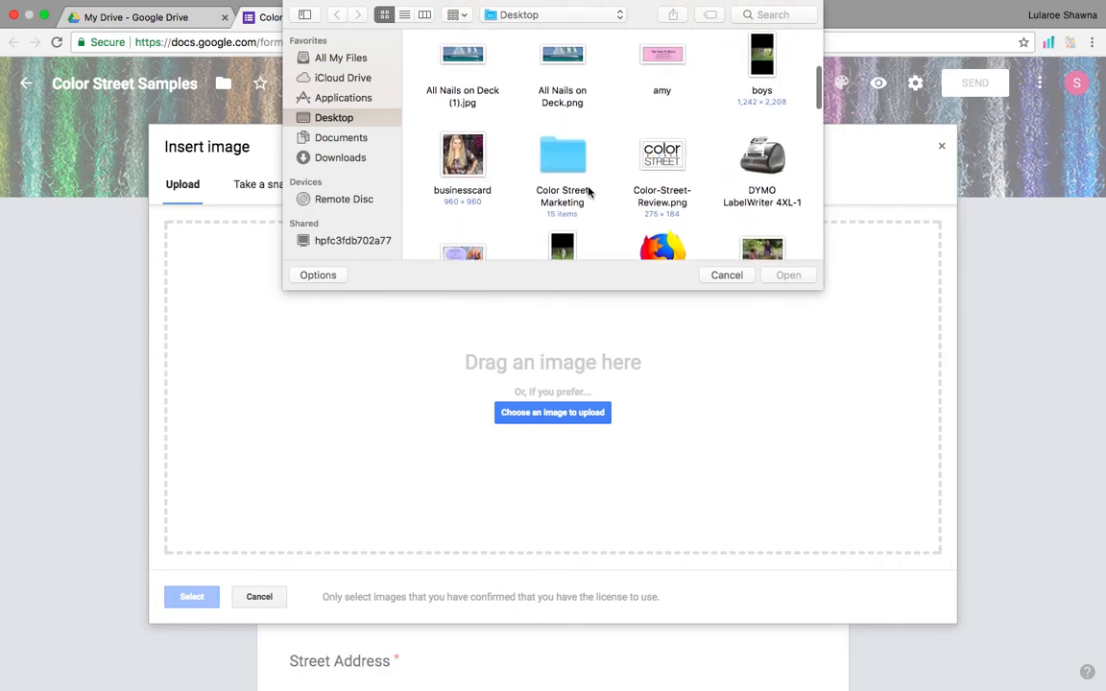
{"action": "scroll", "coordinate": [589, 192], "scroll_direction": "up", "scroll_amount": 3}
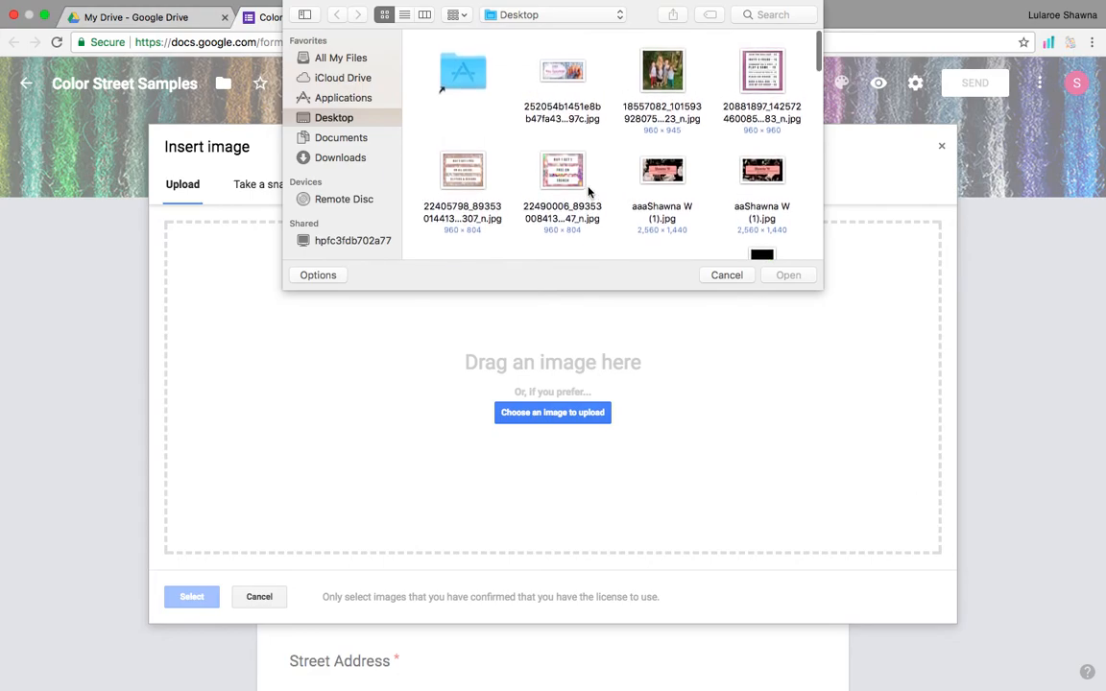
{"action": "scroll", "coordinate": [573, 198], "scroll_direction": "down", "scroll_amount": 5}
{"action": "left_click", "coordinate": [682, 122]}
Upload the logo, title it 'Welcome to Color Street', then delete the image item.
{"action": "left_click", "coordinate": [787, 274]}
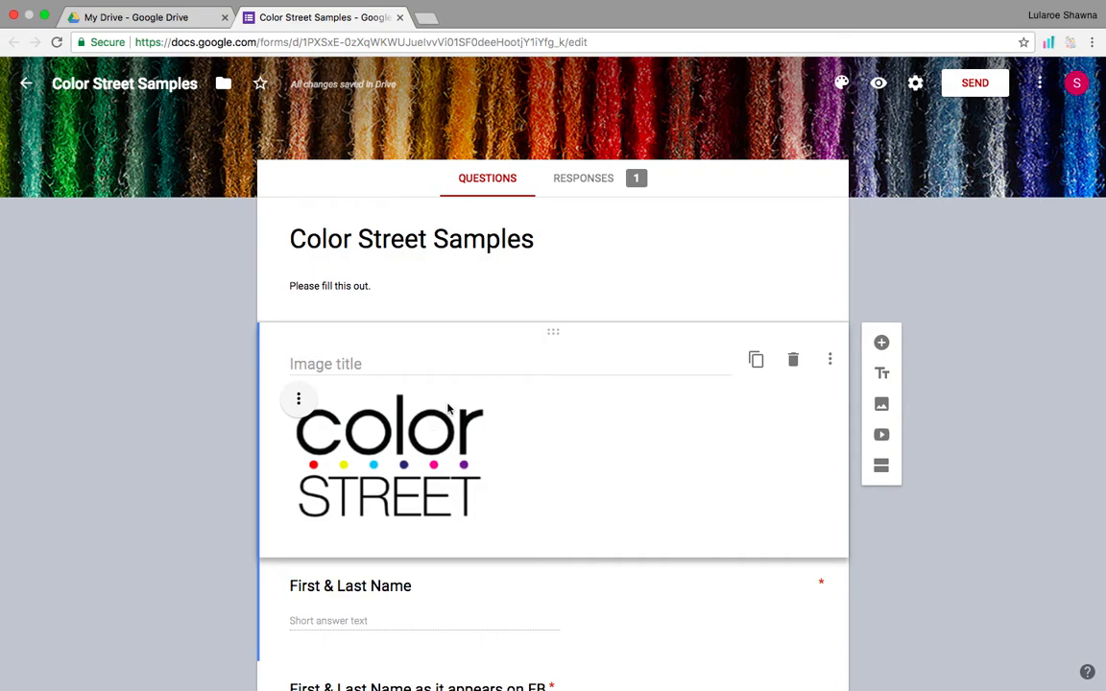
{"action": "left_click", "coordinate": [388, 361]}
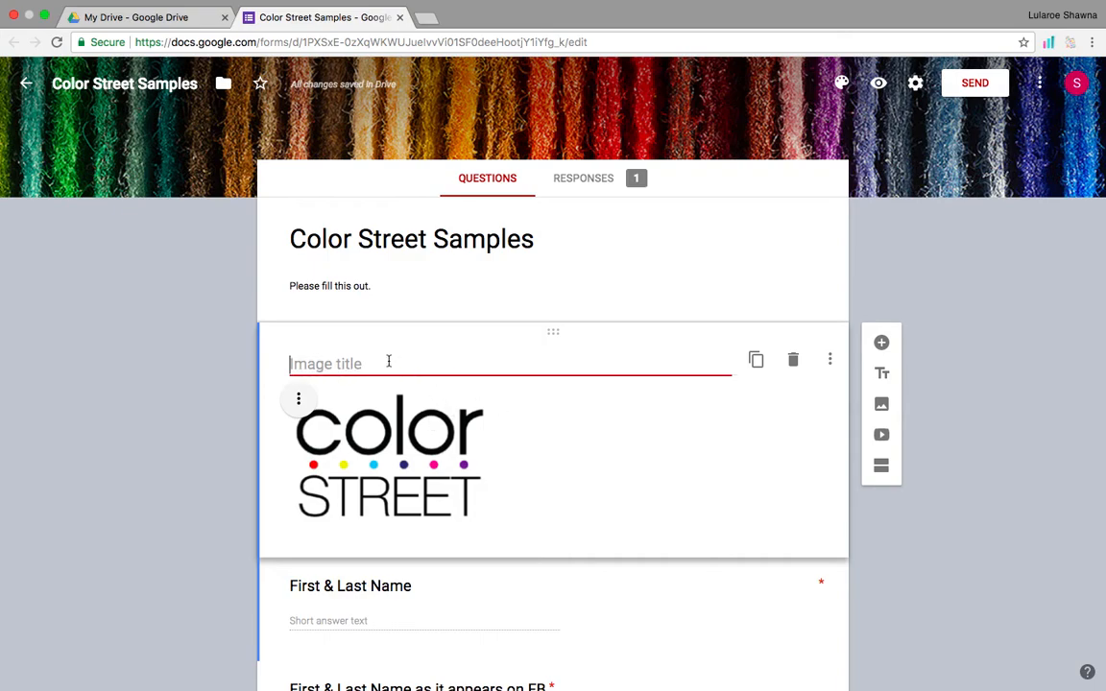
{"action": "type", "text": "Welcome to Color Street"}
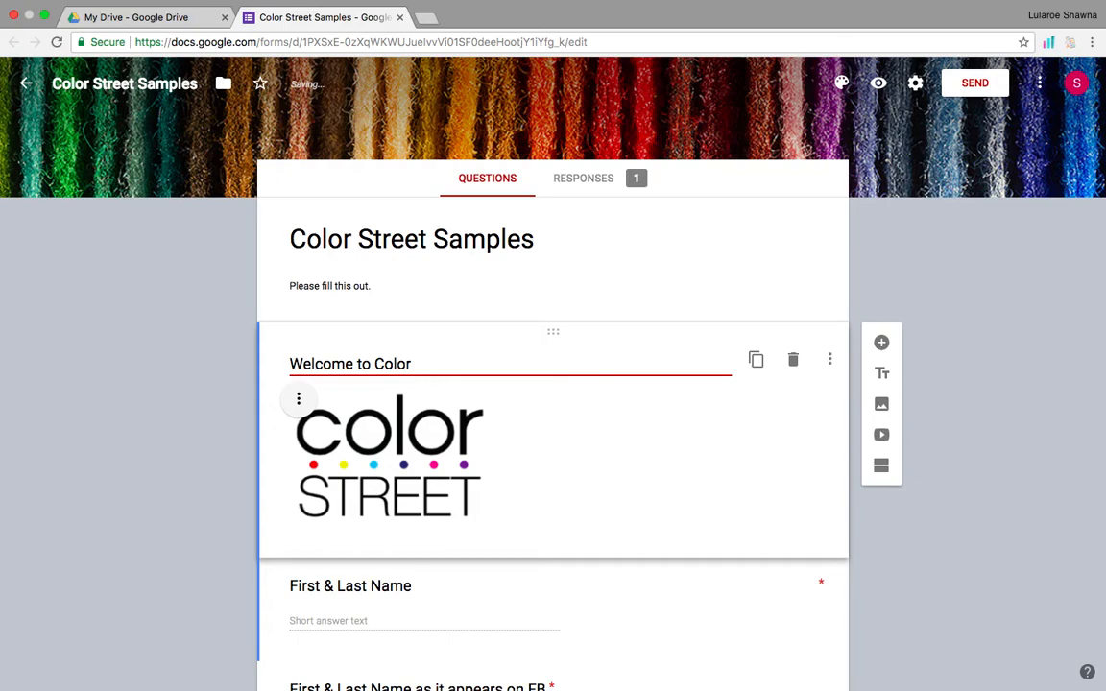
{"action": "key", "text": "BackSpace"}
{"action": "key", "text": "BackSpace"}
{"action": "key", "text": "BackSpace"}
{"action": "left_click", "coordinate": [793, 359]}
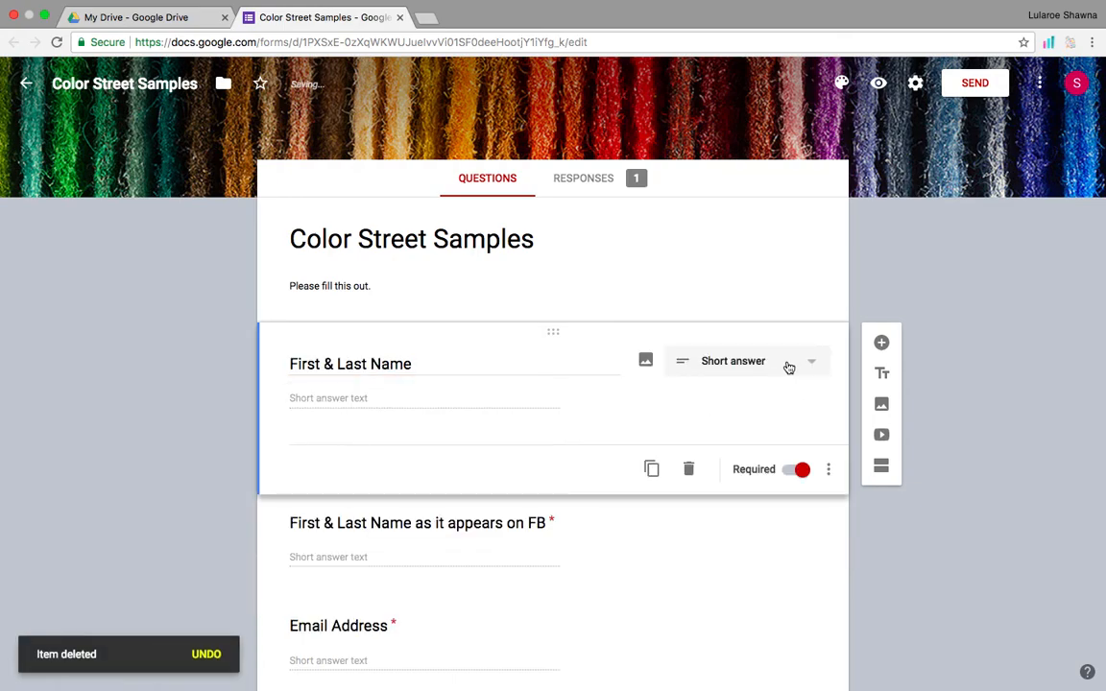
{"action": "scroll", "coordinate": [605, 502], "scroll_direction": "down", "scroll_amount": 4}
{"action": "scroll", "coordinate": [605, 504], "scroll_direction": "up", "scroll_amount": 2}
{"action": "scroll", "coordinate": [605, 504], "scroll_direction": "up", "scroll_amount": 2}
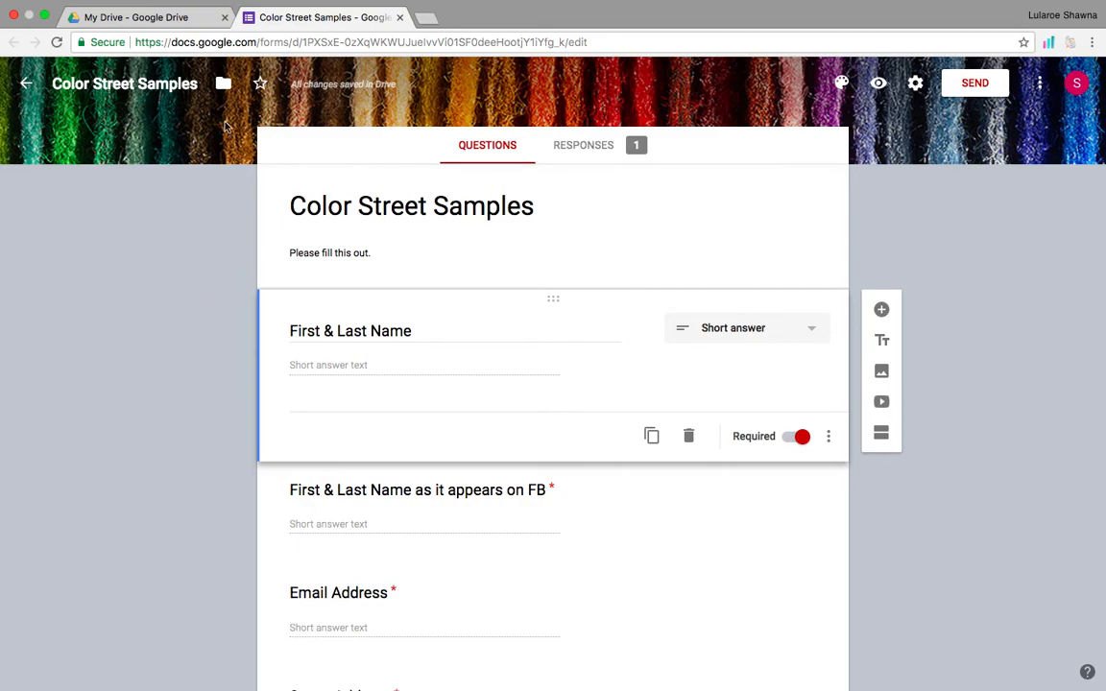
{"action": "left_click", "coordinate": [400, 18]}
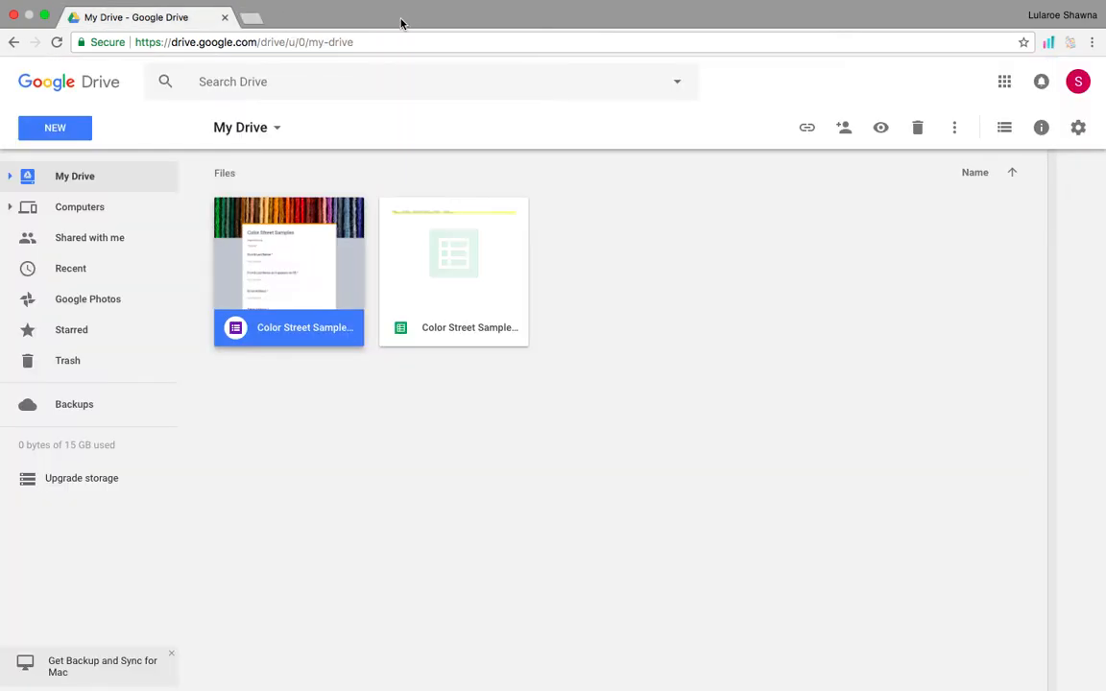
{"action": "left_click", "coordinate": [225, 18]}
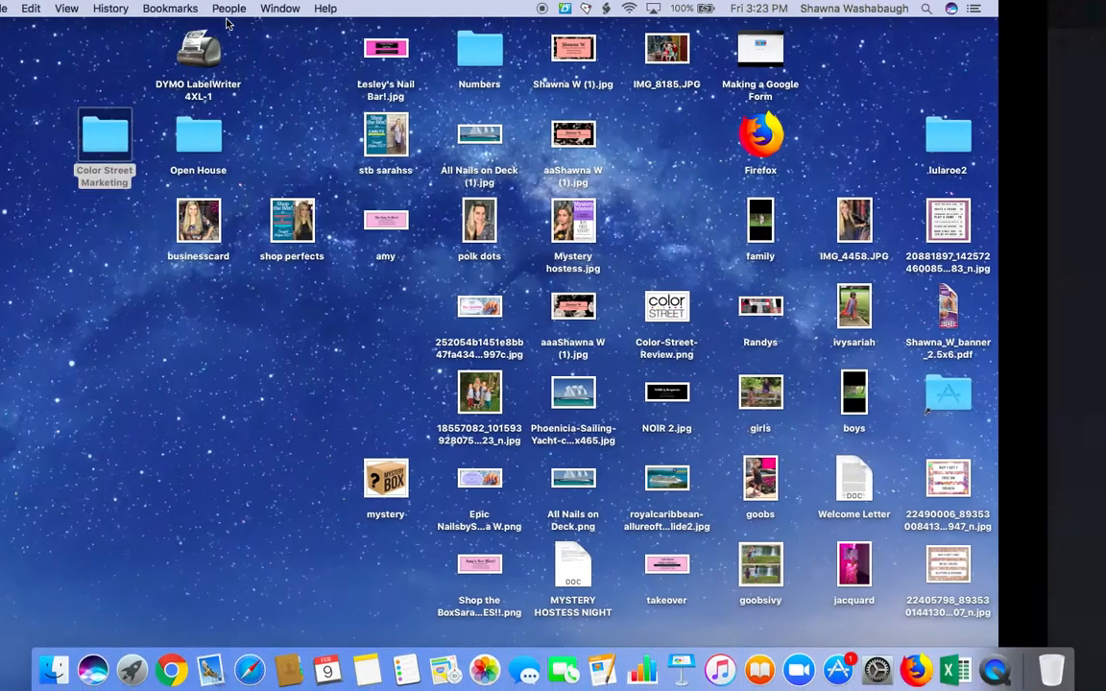
{"action": "left_click", "coordinate": [171, 665]}
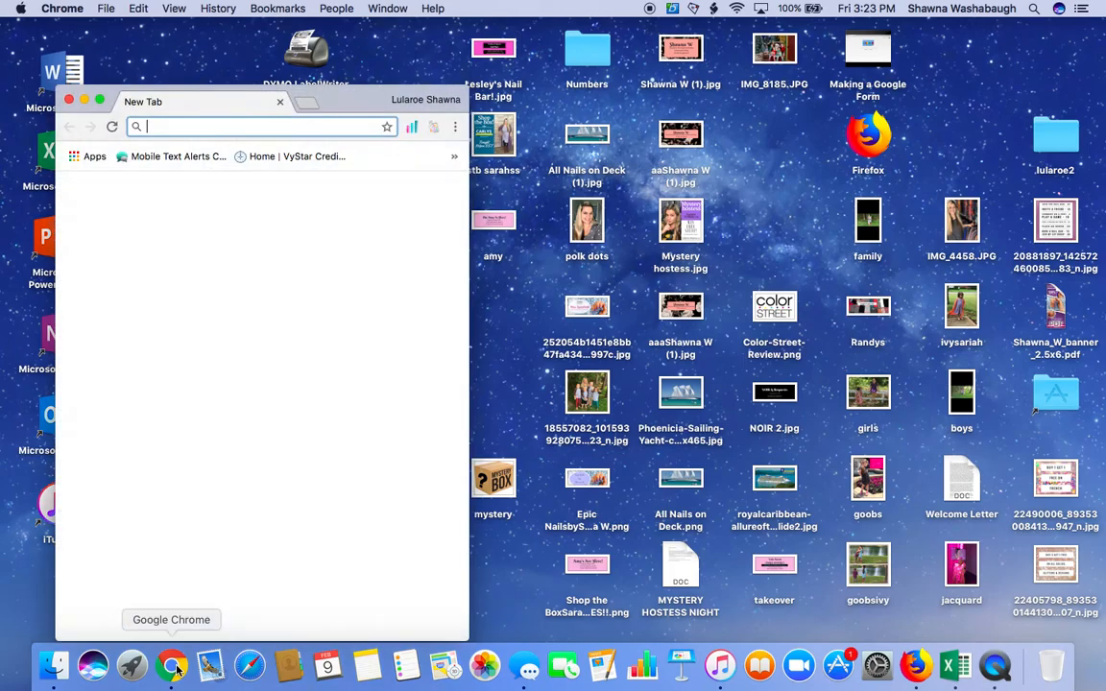
{"action": "left_click", "coordinate": [98, 100]}
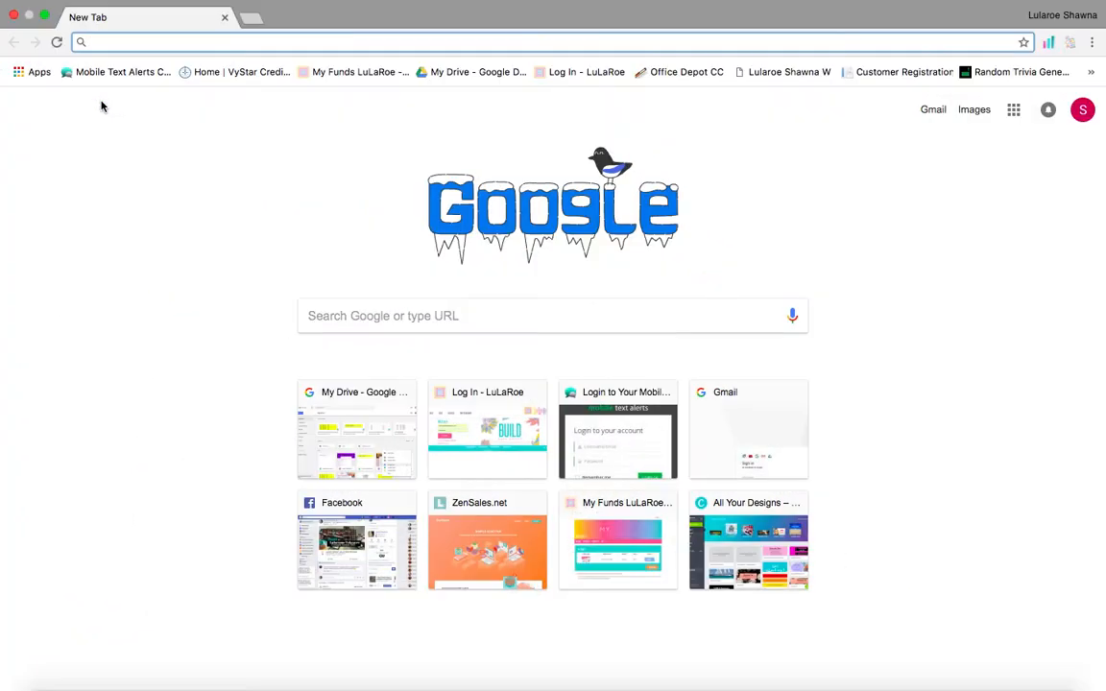
{"action": "left_click", "coordinate": [473, 74]}
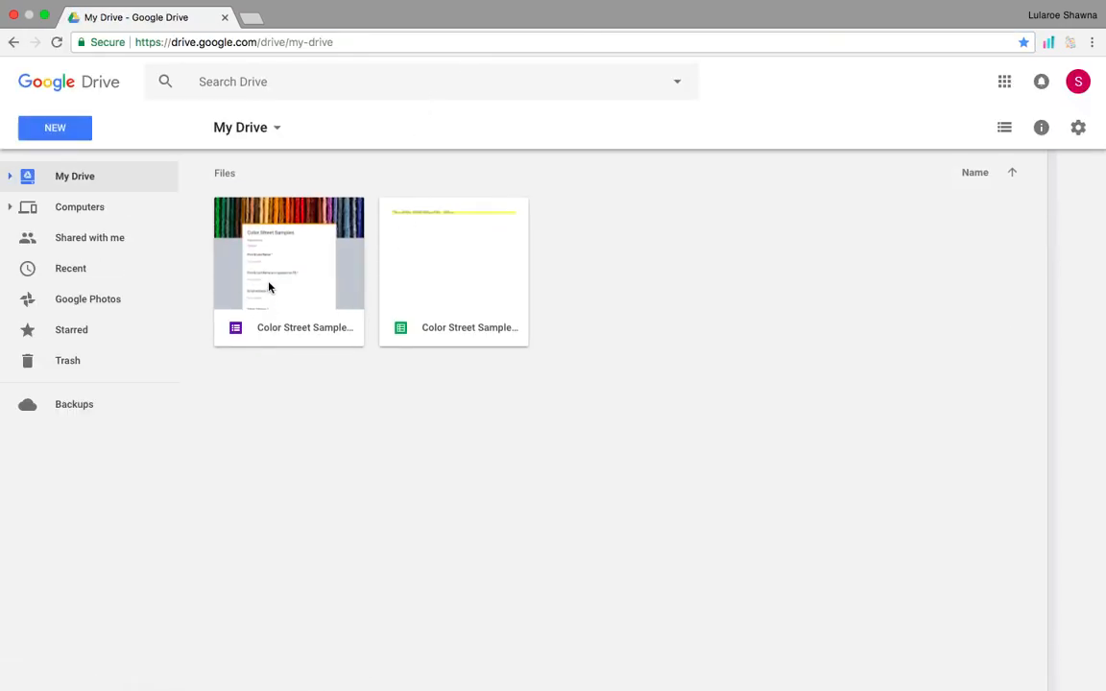
Create a blank Untitled form with a new linked responses spreadsheet, then close both tabs.
{"action": "right_click", "coordinate": [527, 446]}
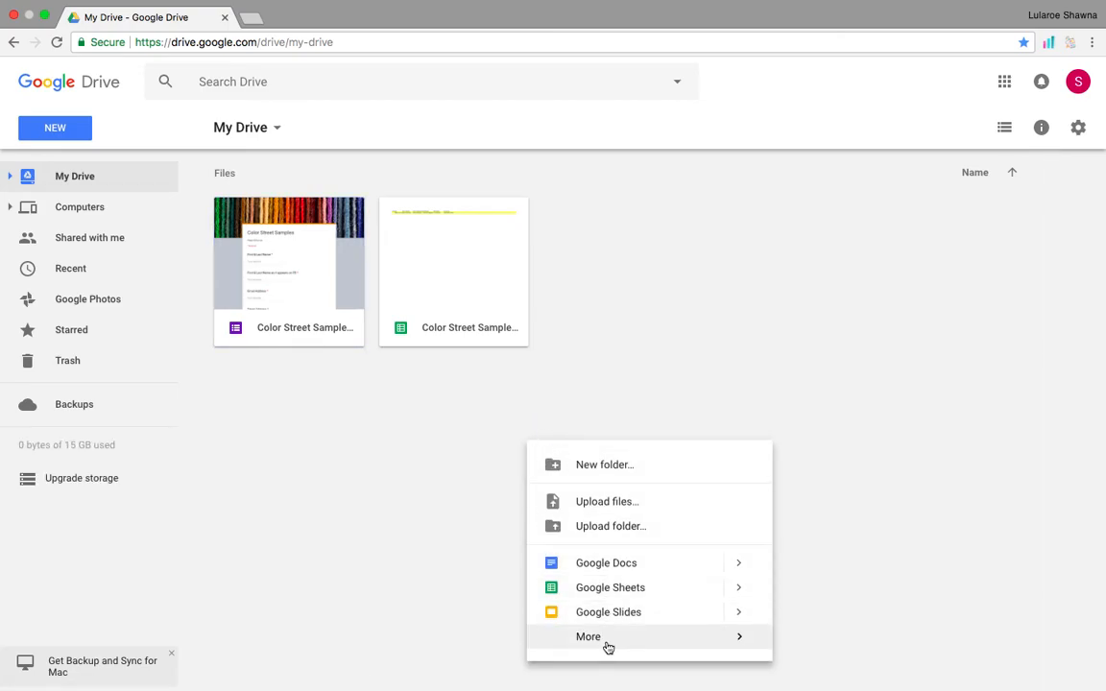
{"action": "mouse_move", "coordinate": [607, 641]}
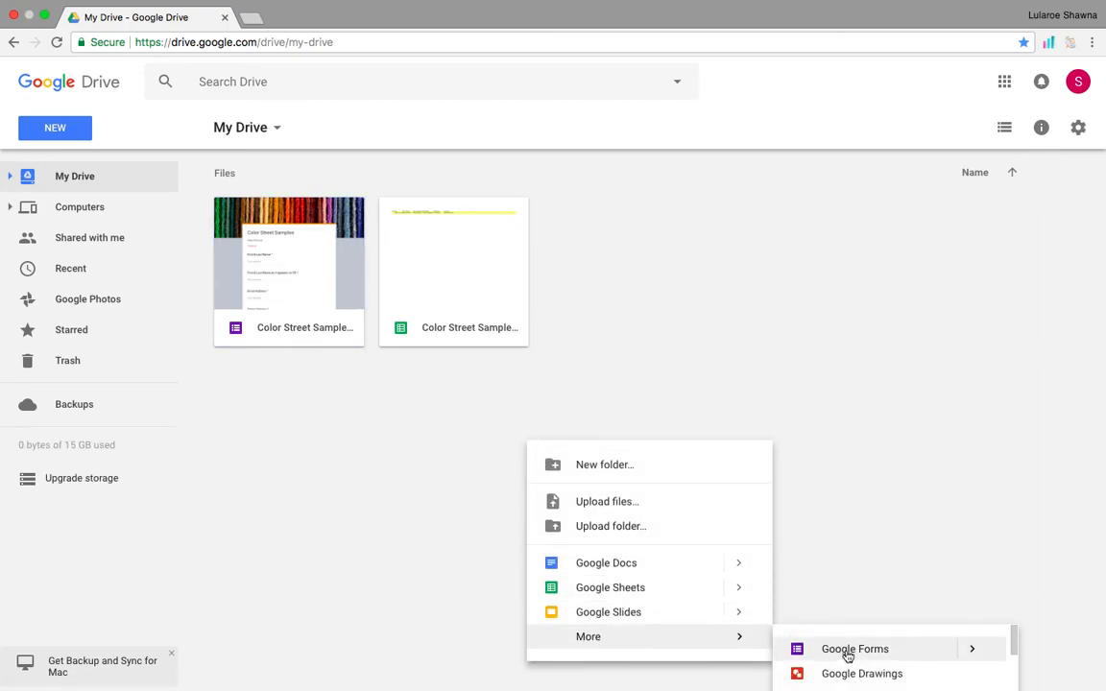
{"action": "left_click", "coordinate": [848, 650]}
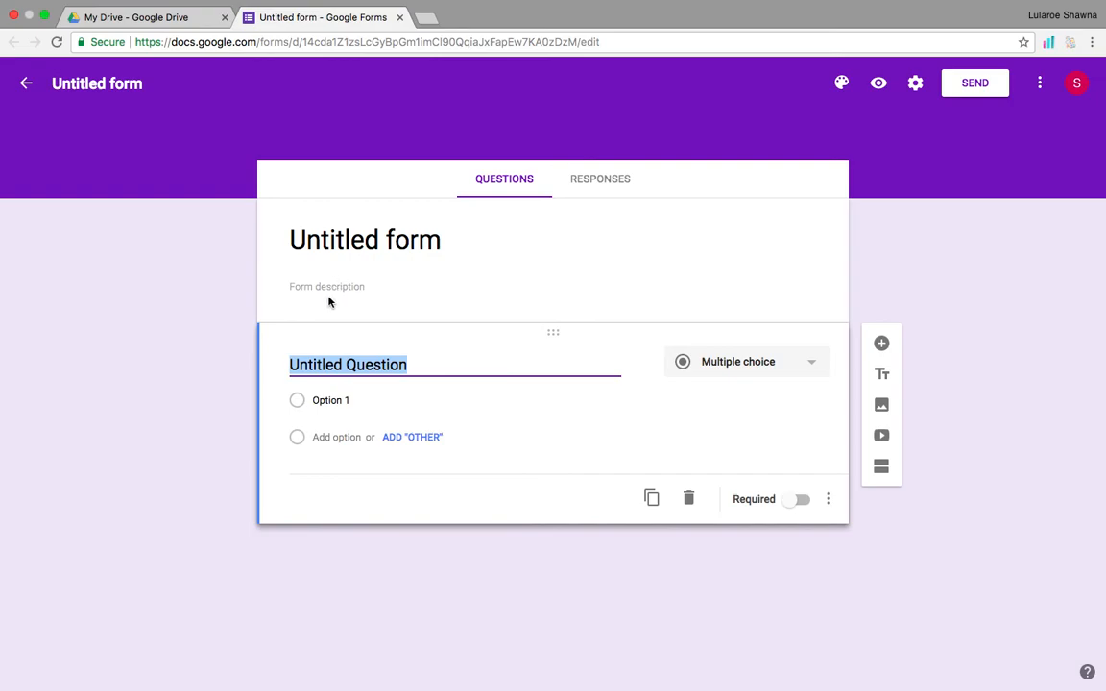
{"action": "left_click", "coordinate": [602, 182]}
{"action": "left_click", "coordinate": [788, 225]}
{"action": "left_click", "coordinate": [734, 263]}
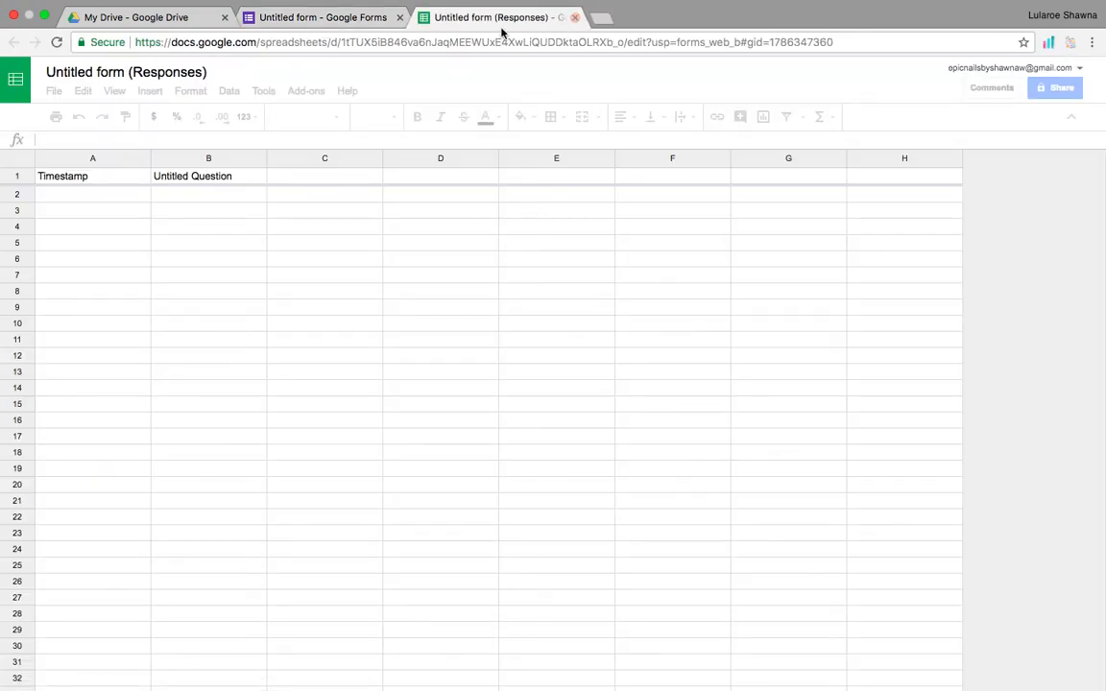
{"action": "left_click", "coordinate": [574, 17]}
{"action": "left_click", "coordinate": [400, 18]}
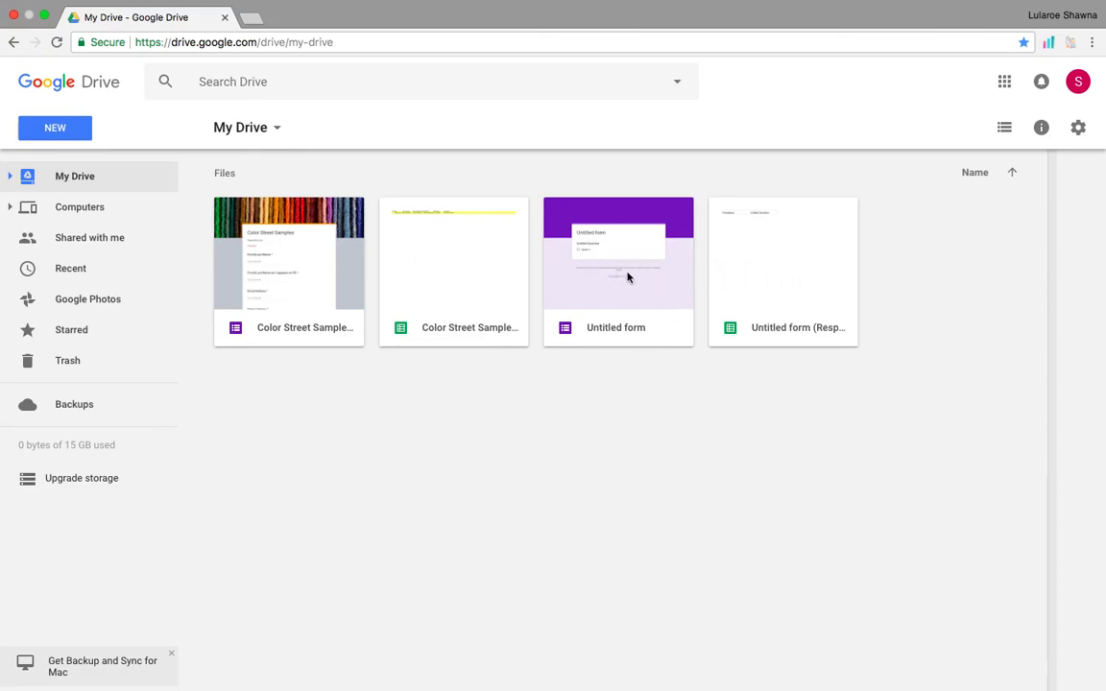
{"action": "double_click", "coordinate": [305, 258]}
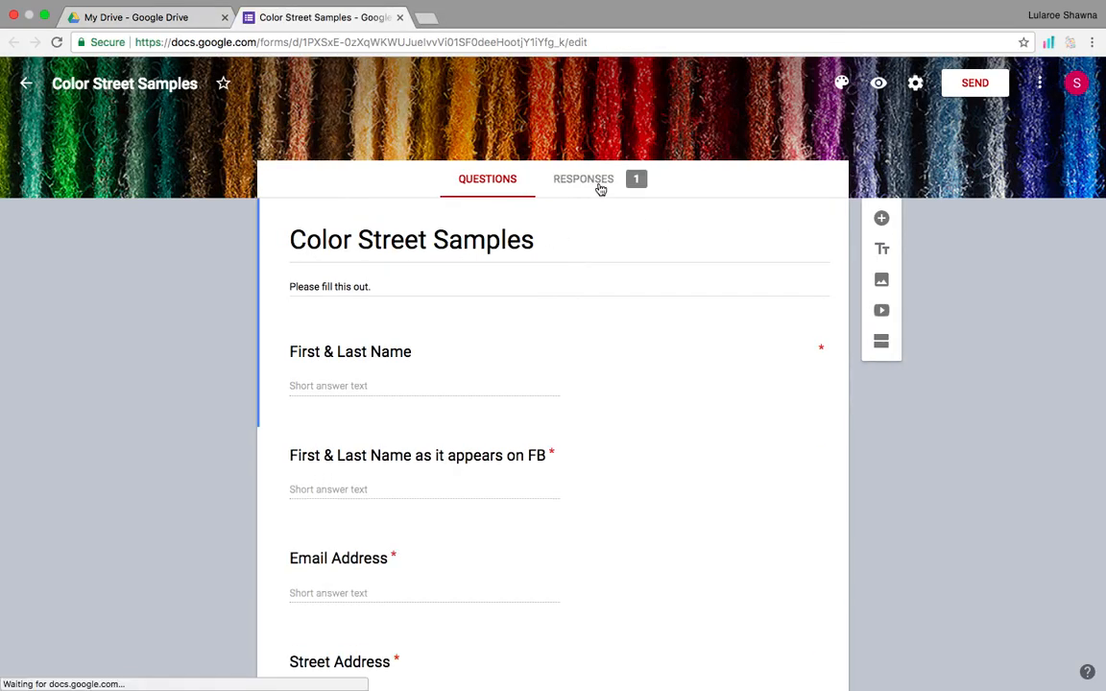
{"action": "left_click", "coordinate": [585, 181]}
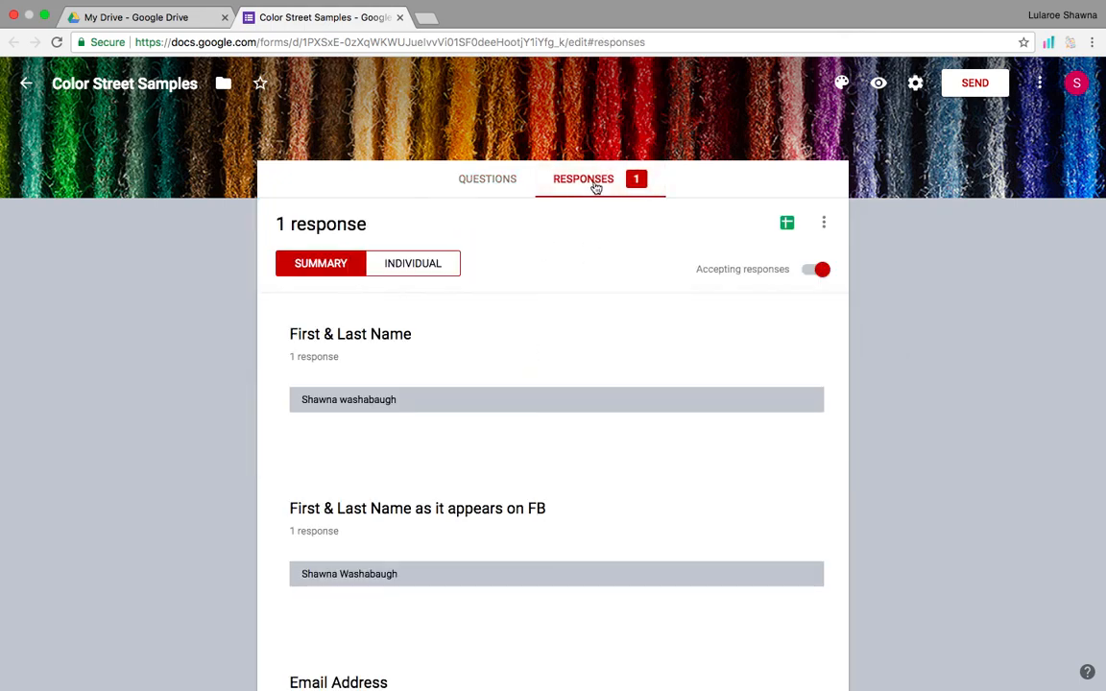
{"action": "scroll", "coordinate": [526, 391], "scroll_direction": "down", "scroll_amount": 3}
{"action": "scroll", "coordinate": [526, 390], "scroll_direction": "down", "scroll_amount": 5}
{"action": "scroll", "coordinate": [527, 391], "scroll_direction": "up", "scroll_amount": 8}
{"action": "scroll", "coordinate": [527, 391], "scroll_direction": "down", "scroll_amount": 1}
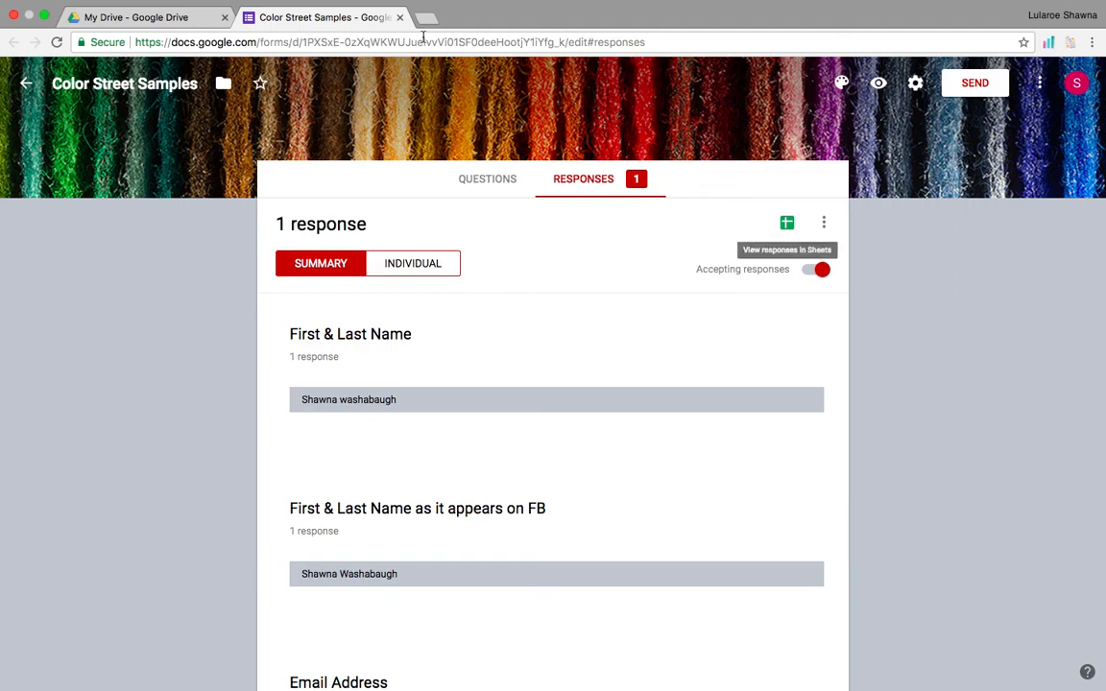
{"action": "left_click", "coordinate": [400, 18]}
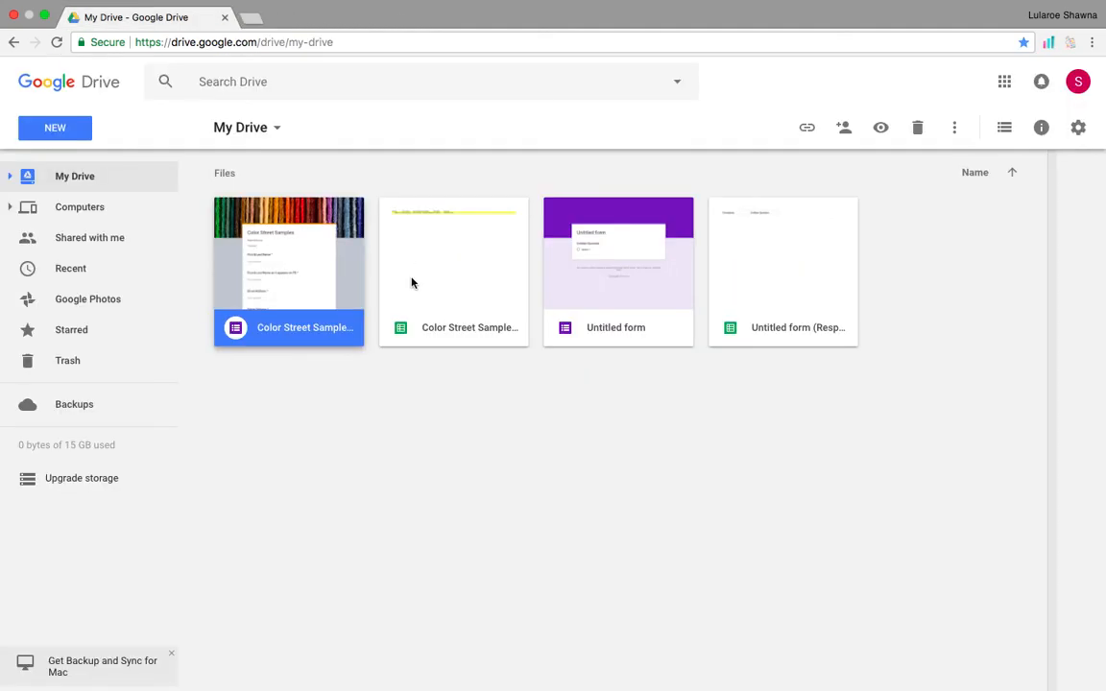